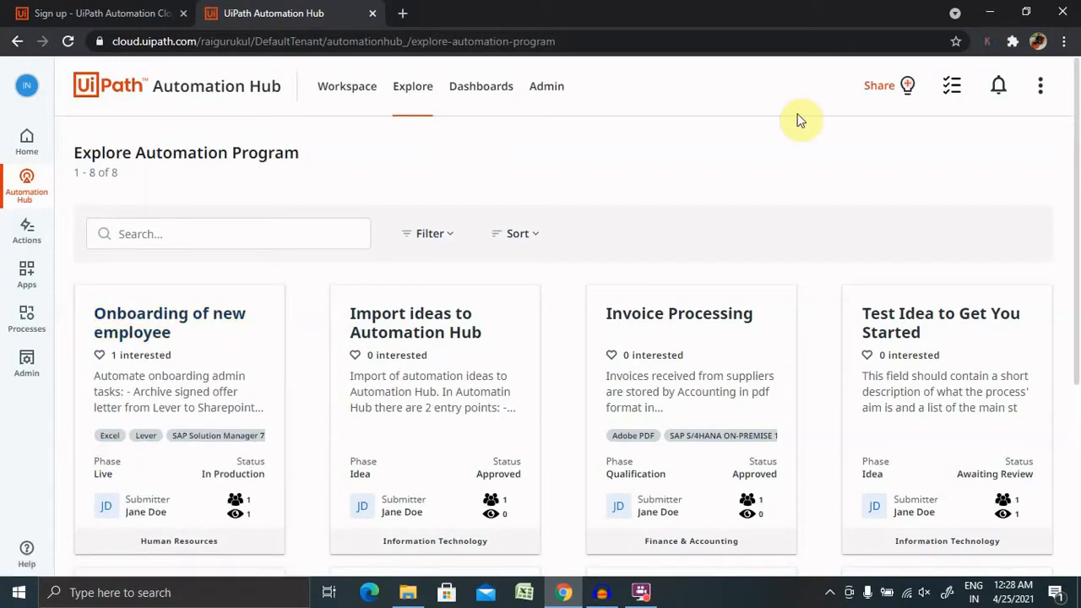
Look over the automation ideas listed in the Explore Automation Program.
click(883, 85)
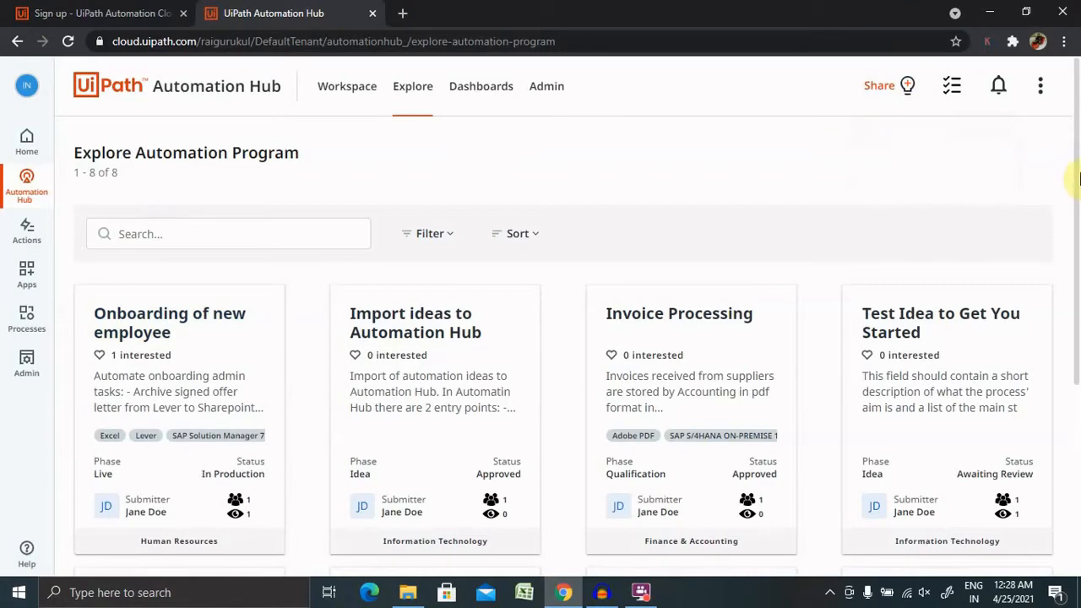
drag(1079, 177, 1079, 384)
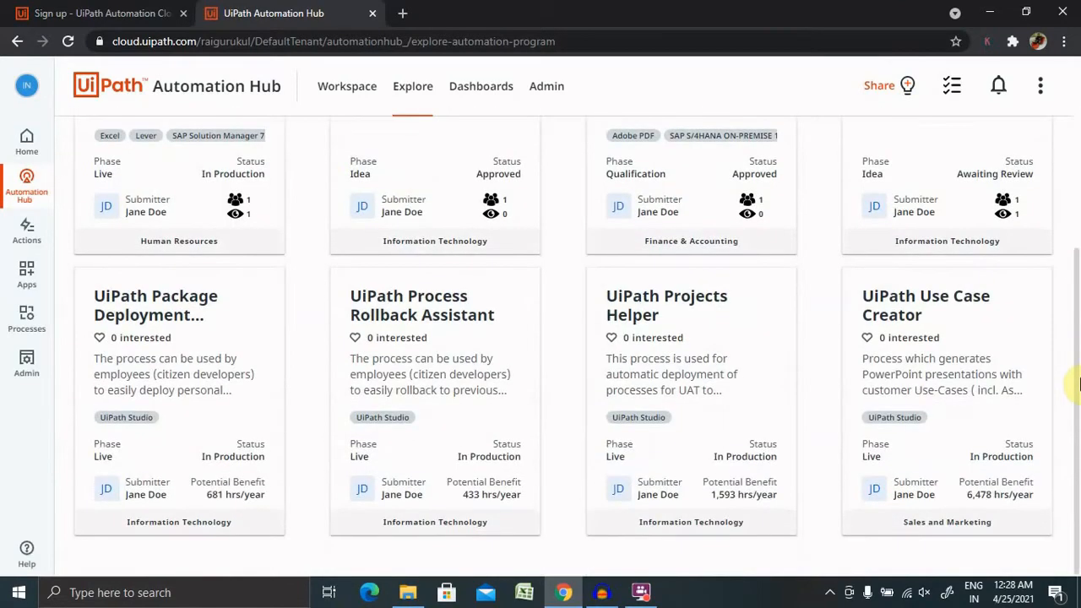
scroll(1078, 346, up, 3)
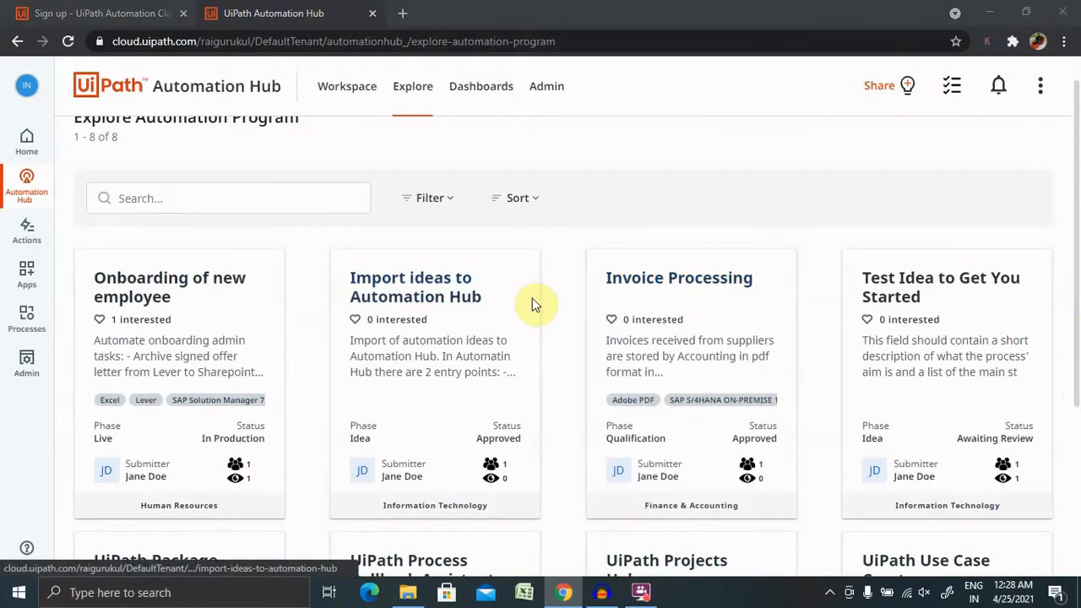
key(super+c)
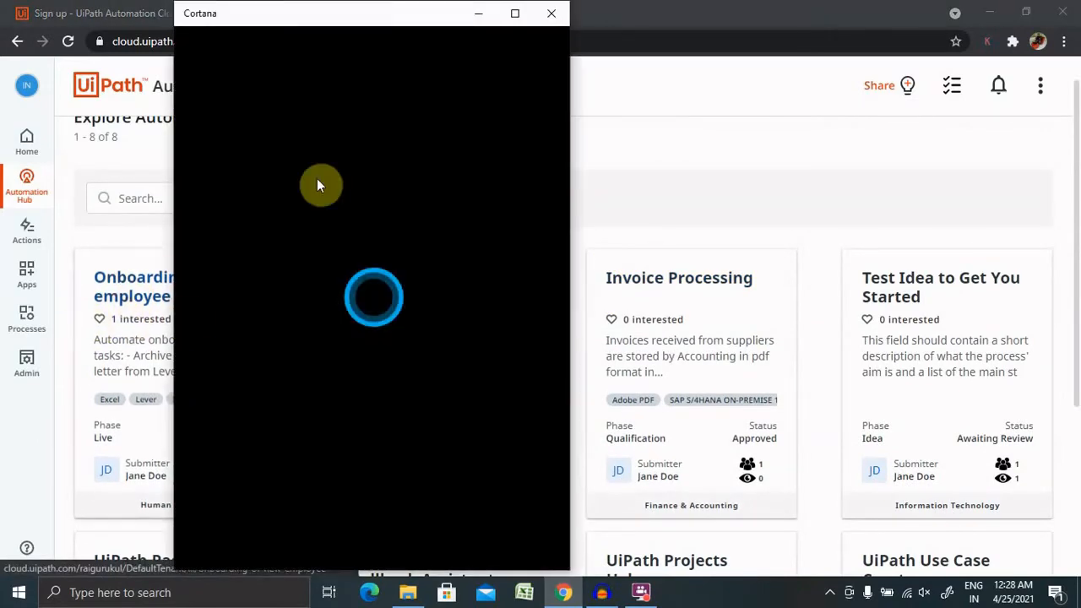
click(550, 14)
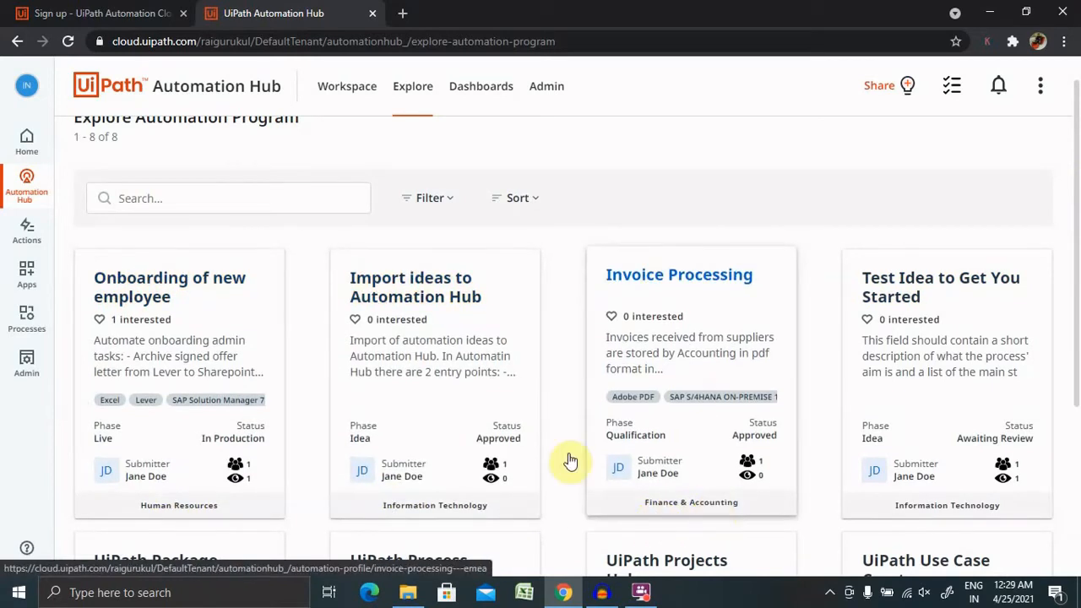
Filter the automation program to the Finance & Accounting business area.
click(439, 203)
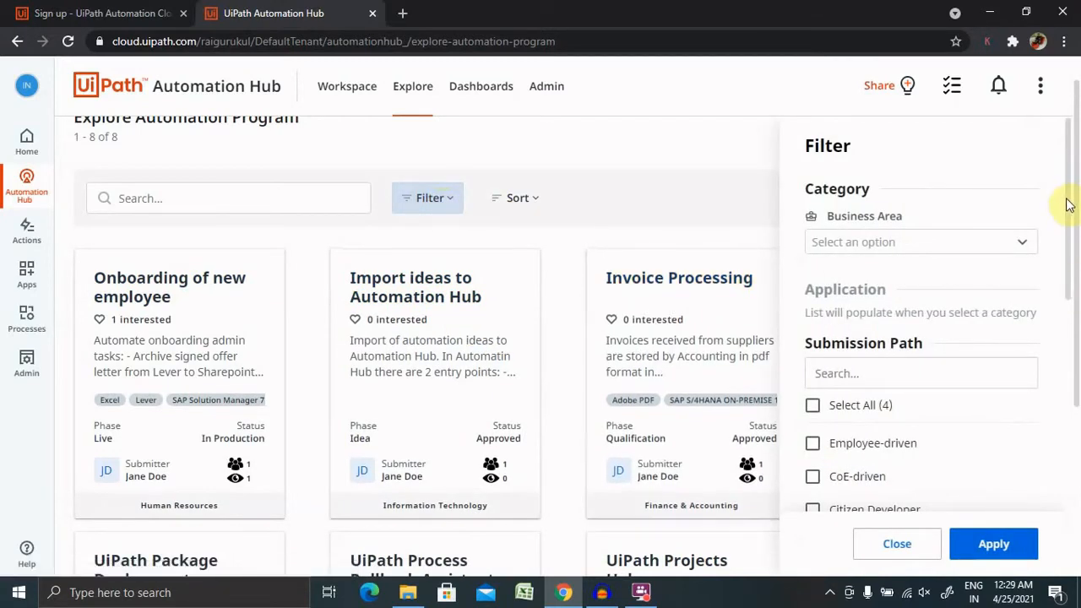
click(966, 241)
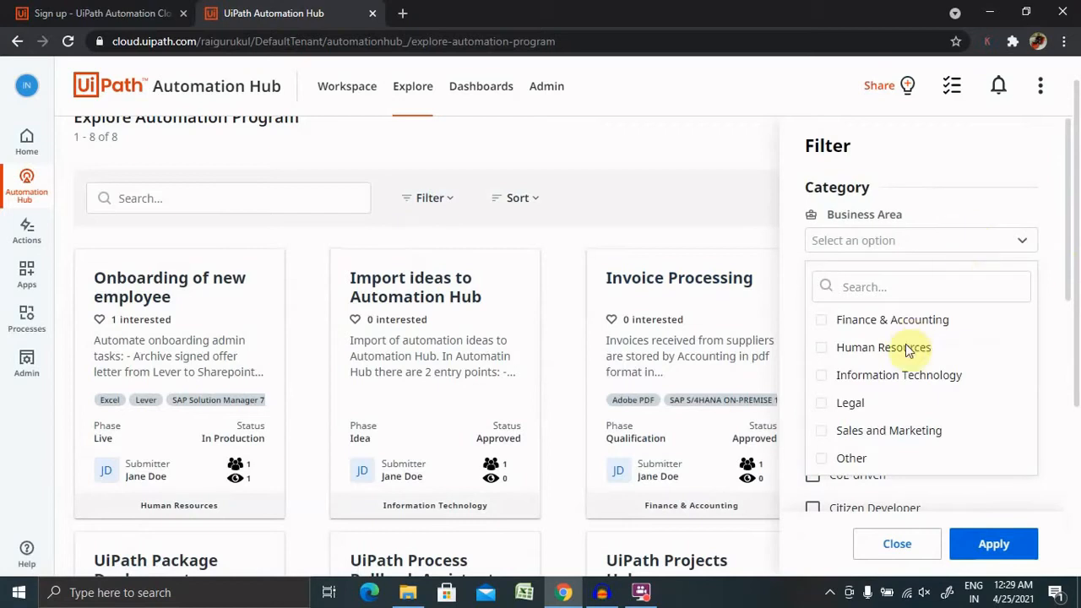
click(823, 326)
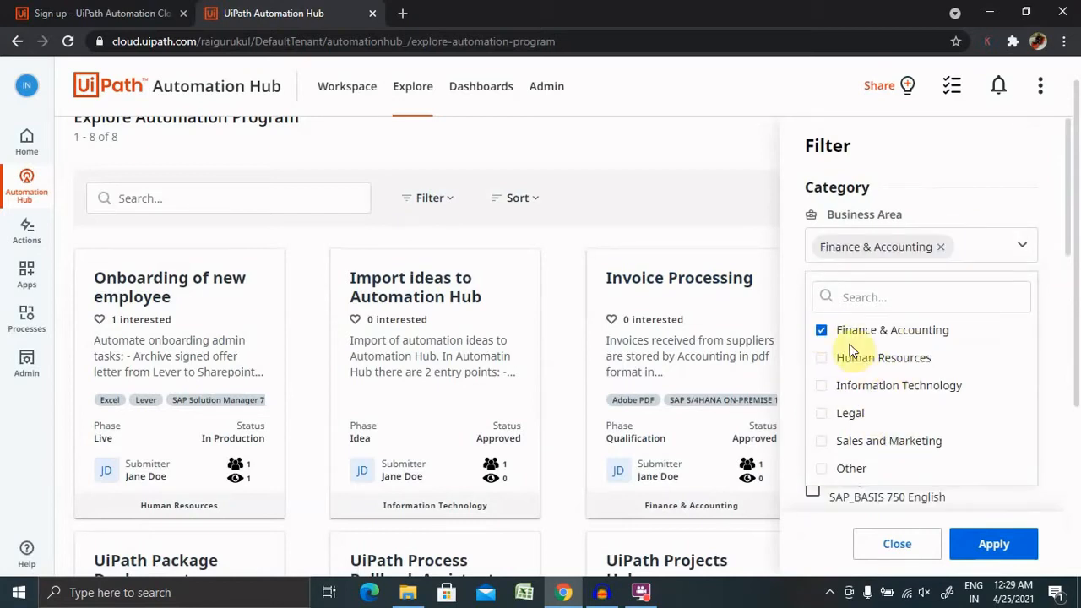
click(973, 548)
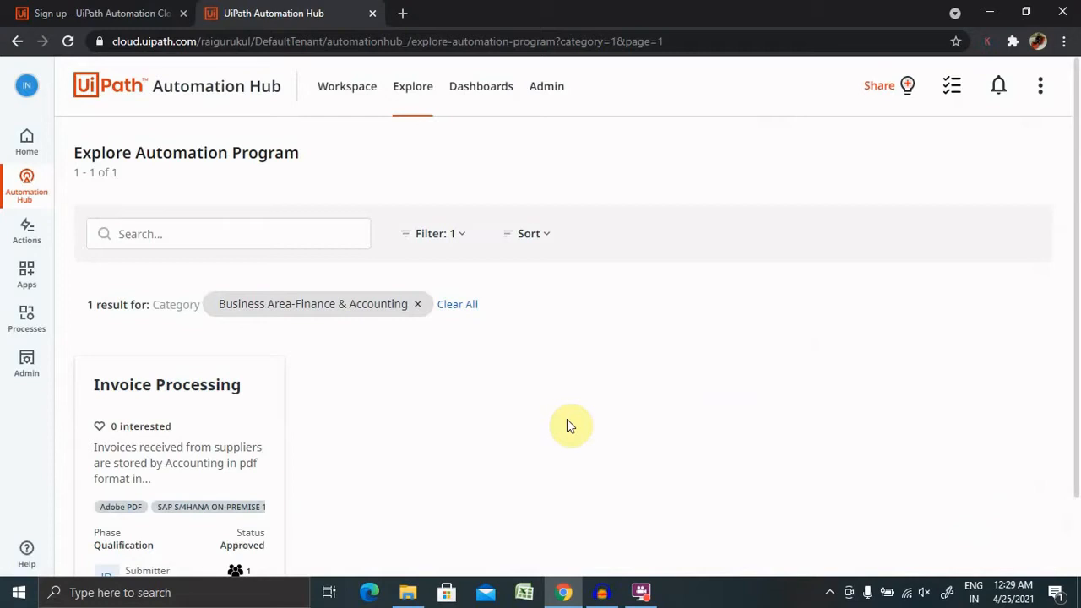
Open the Invoice Processing idea and review its overview and its cost benefit analysis, including the project plan.
click(182, 437)
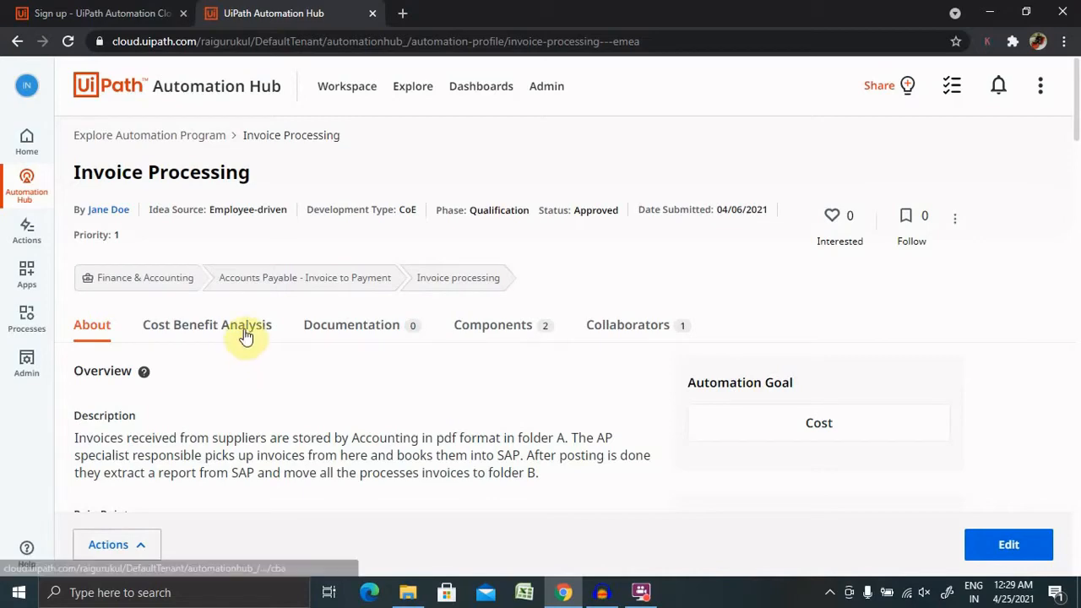
drag(1074, 102, 1044, 84)
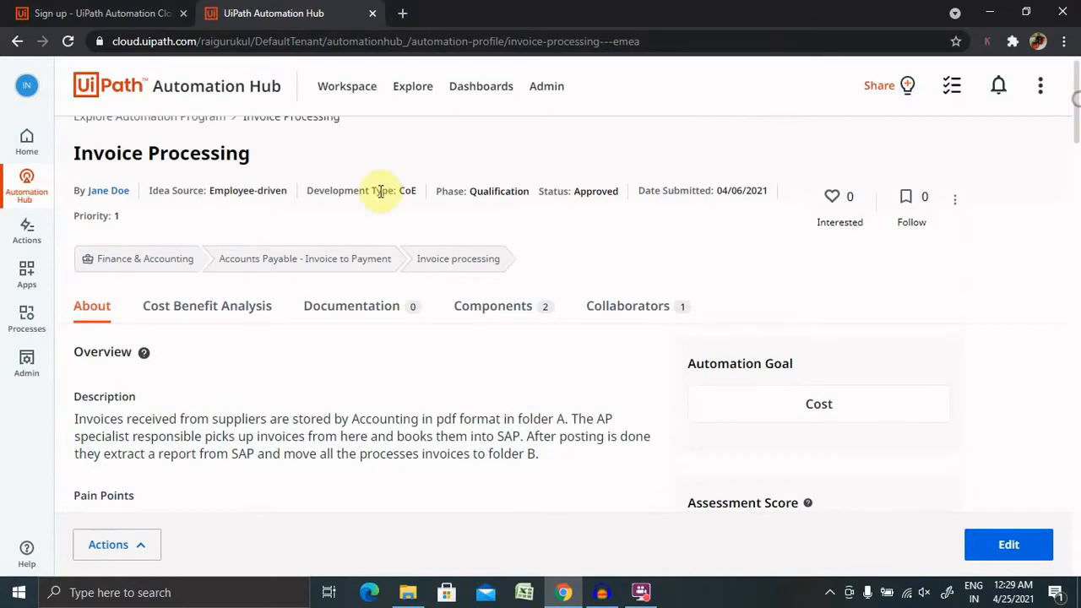
click(217, 318)
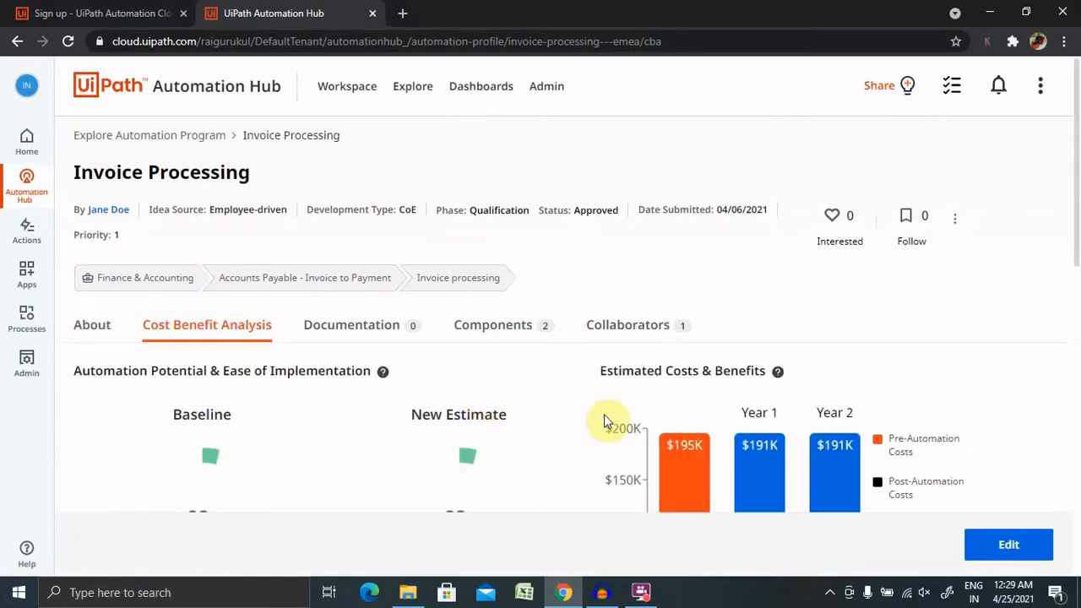
drag(1078, 250, 1080, 380)
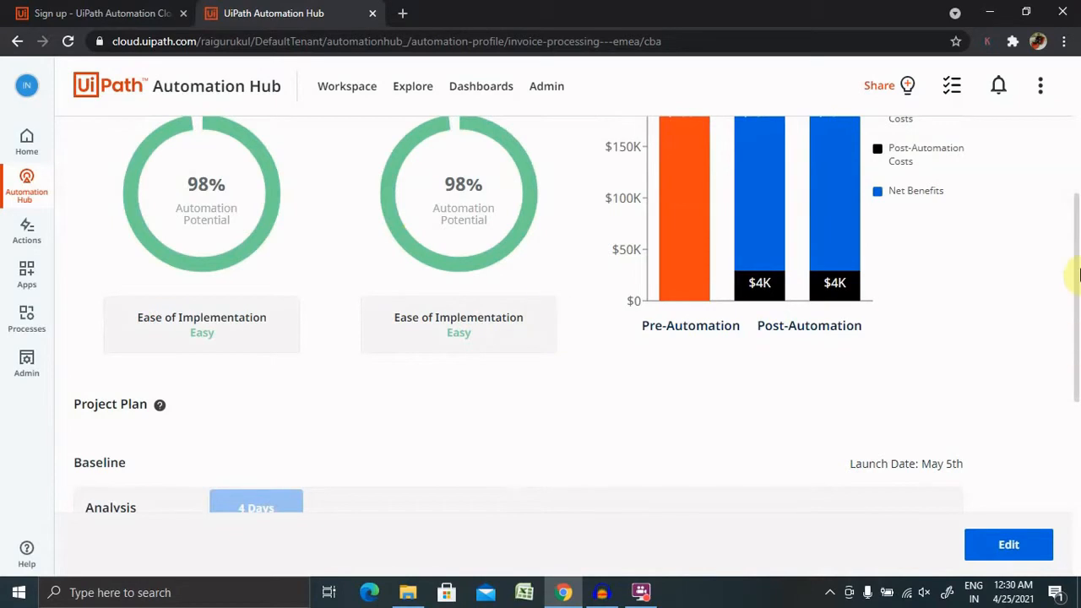
drag(1079, 275, 1077, 340)
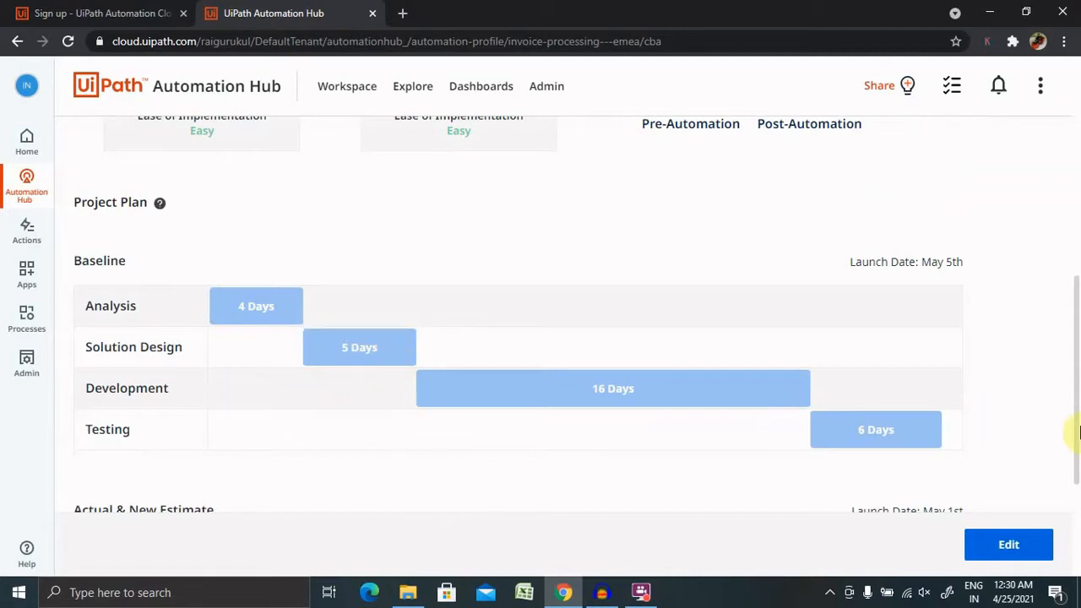
scroll(1074, 475, down, 3)
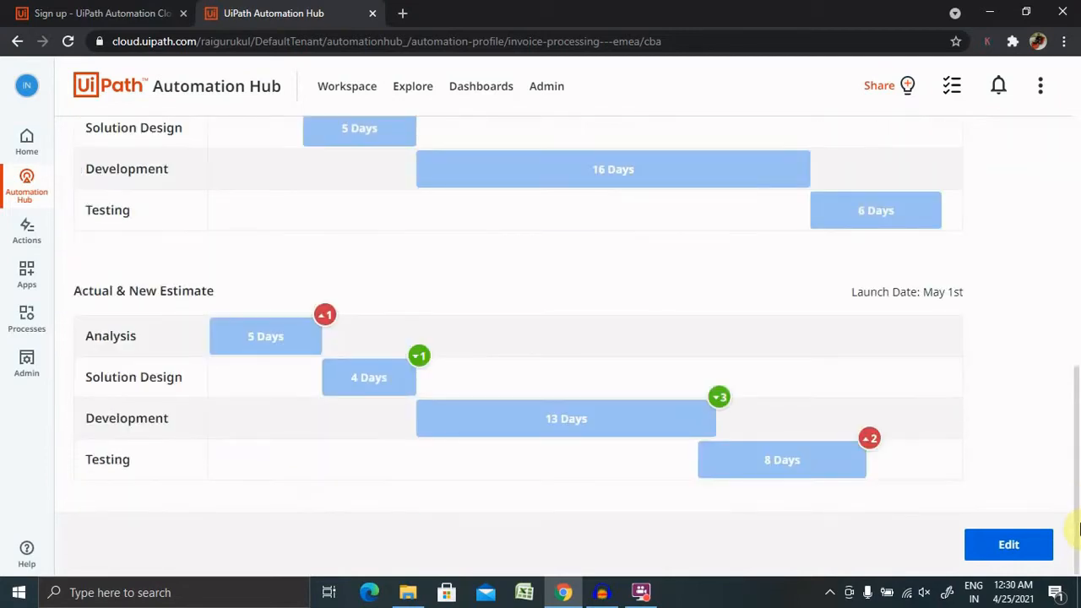
drag(1079, 530, 1079, 186)
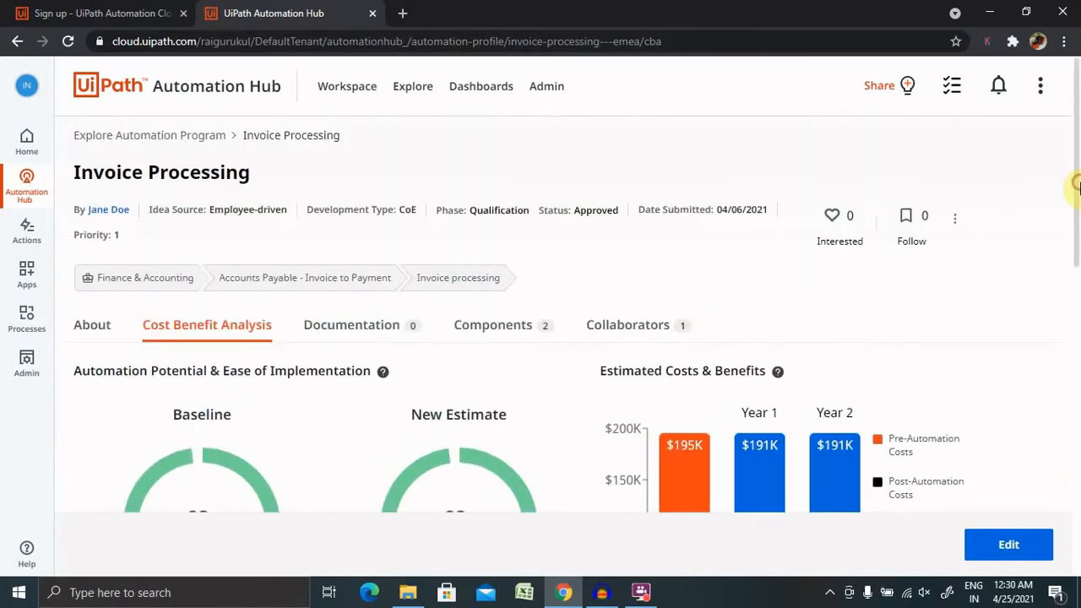
key(super+c)
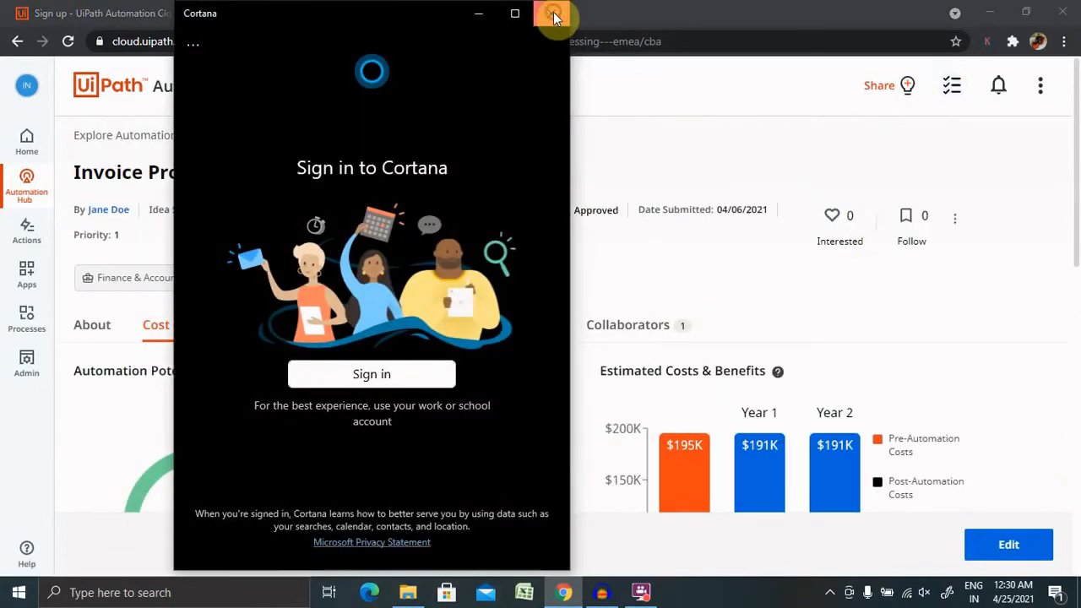
click(553, 14)
Examine the documentation, reused components and collaborators of the Invoice Processing idea.
click(367, 328)
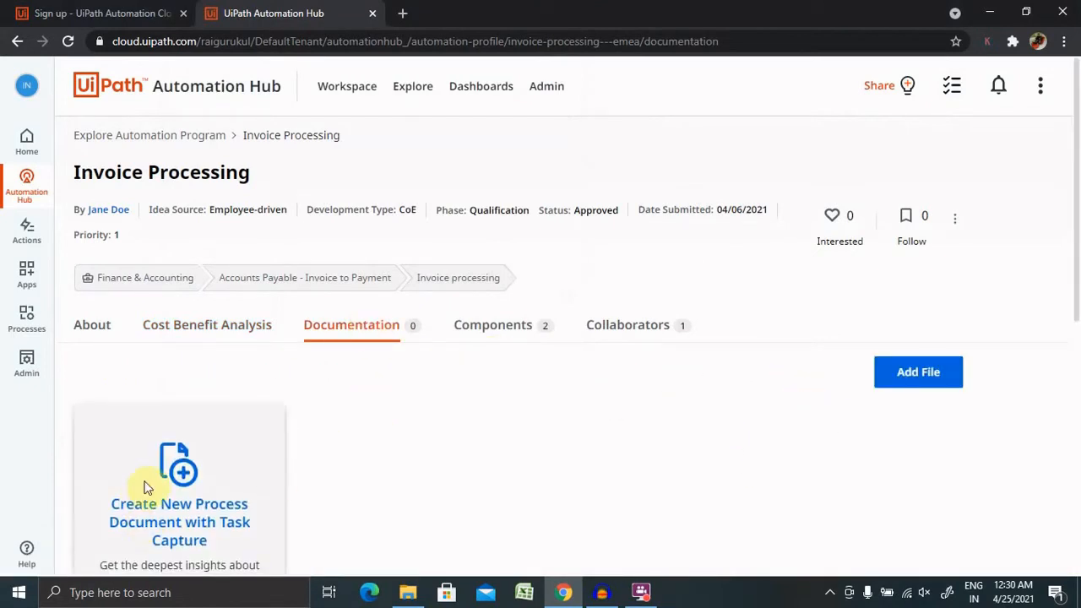
drag(1073, 258, 1074, 342)
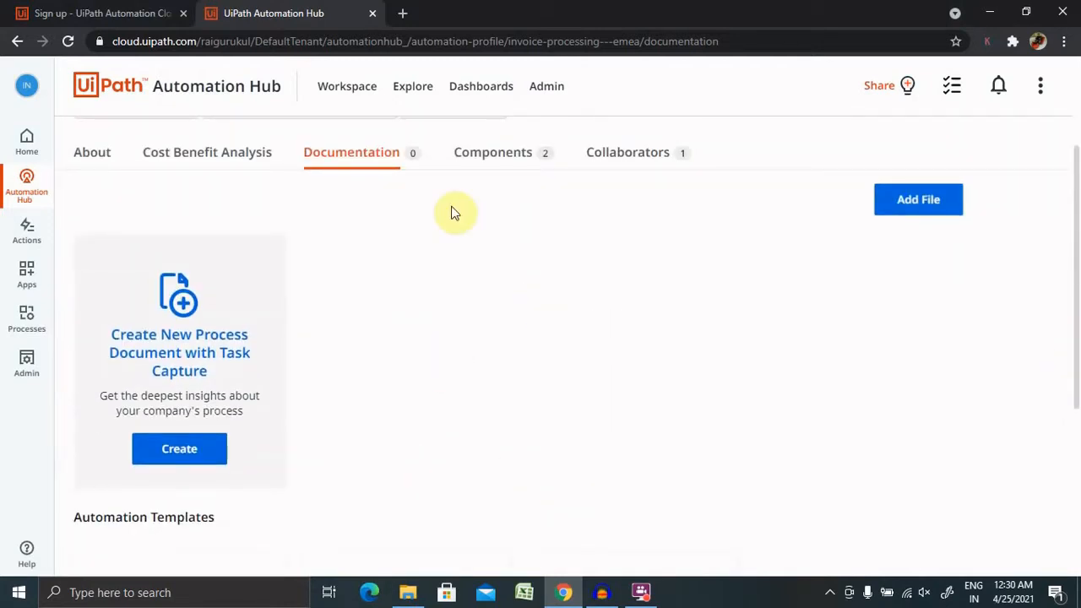
click(501, 160)
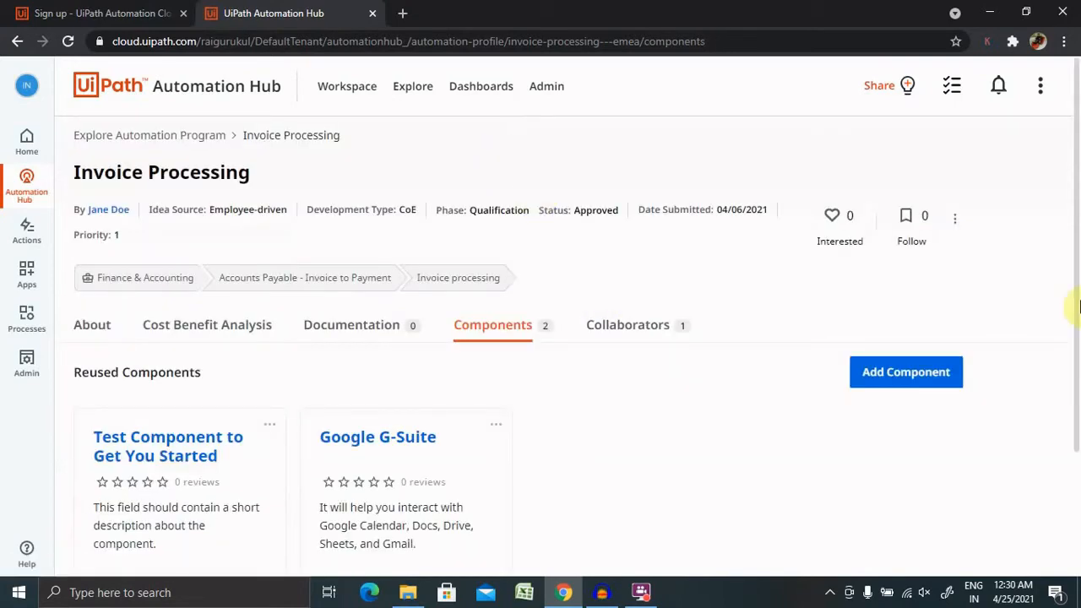
scroll(1077, 308, down, 2)
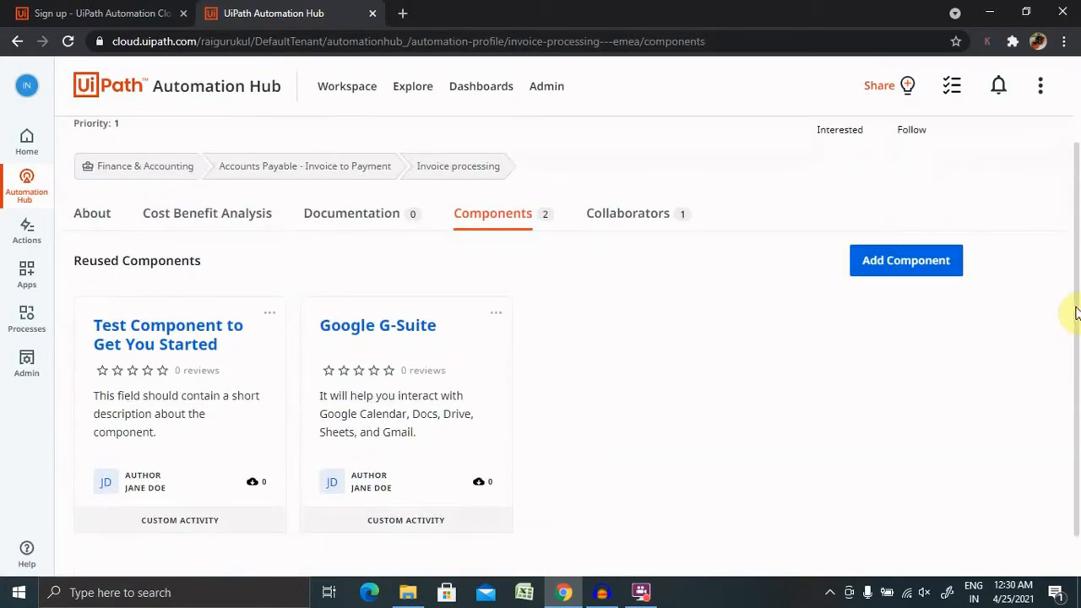
scroll(1039, 296, up, 1)
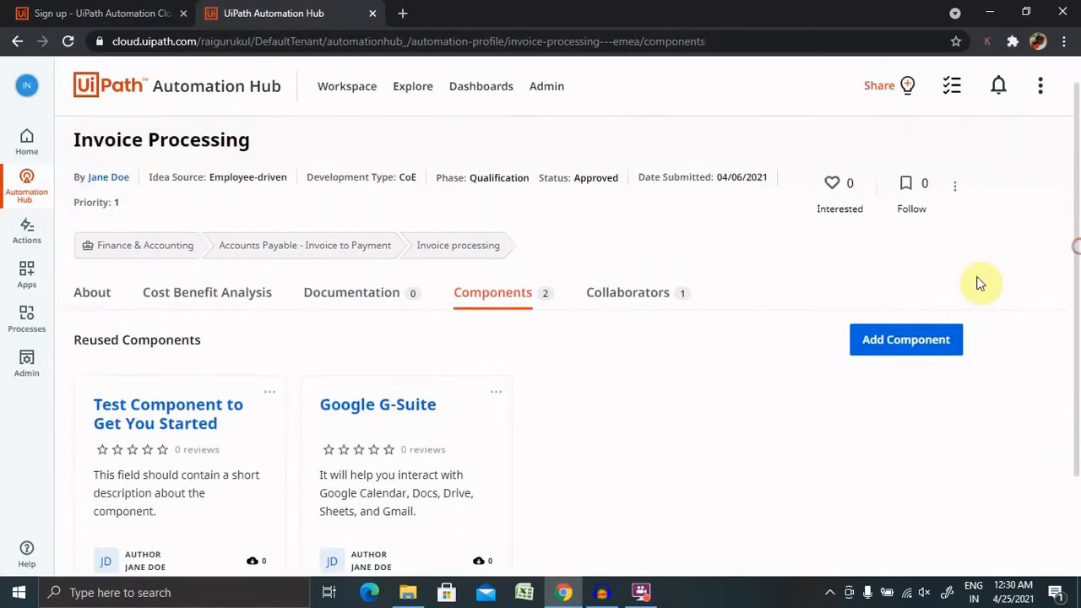
click(655, 292)
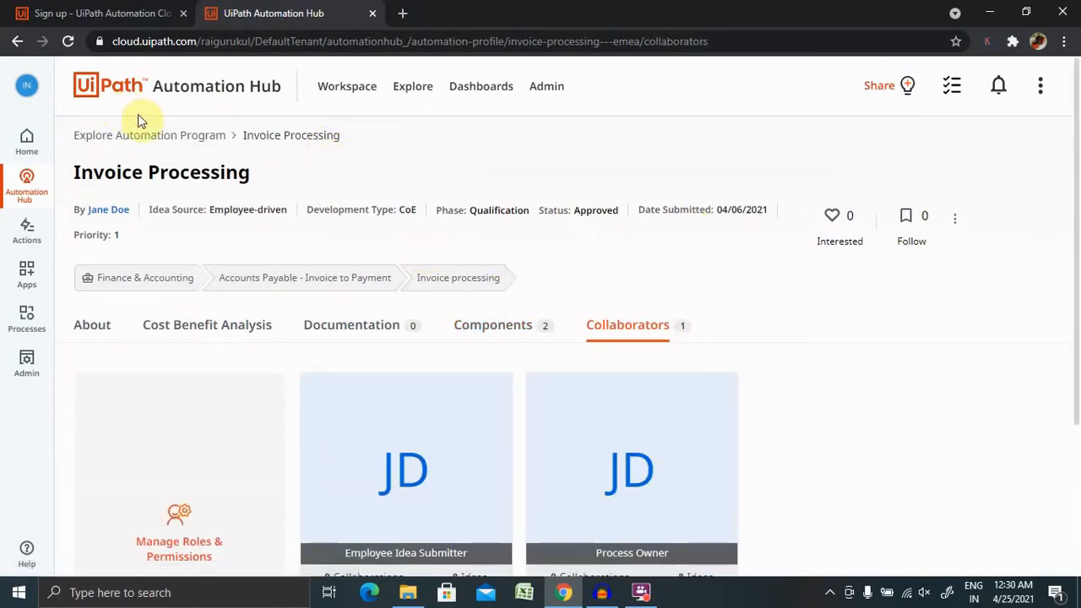
Return to the automation program list, open Onboarding of new employee and read through its overview page to the comments section.
click(173, 80)
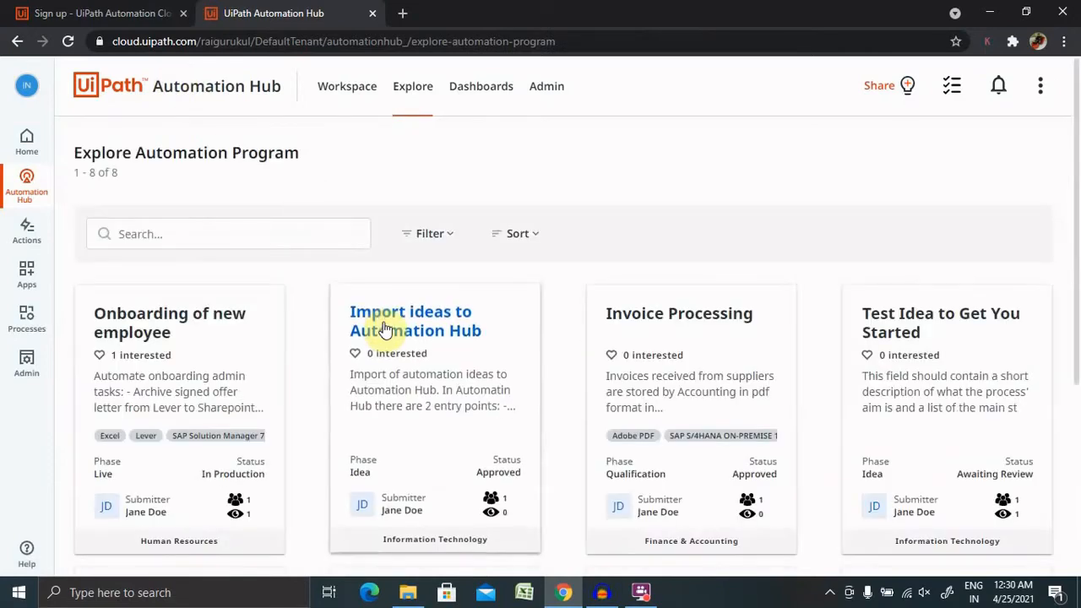
click(143, 331)
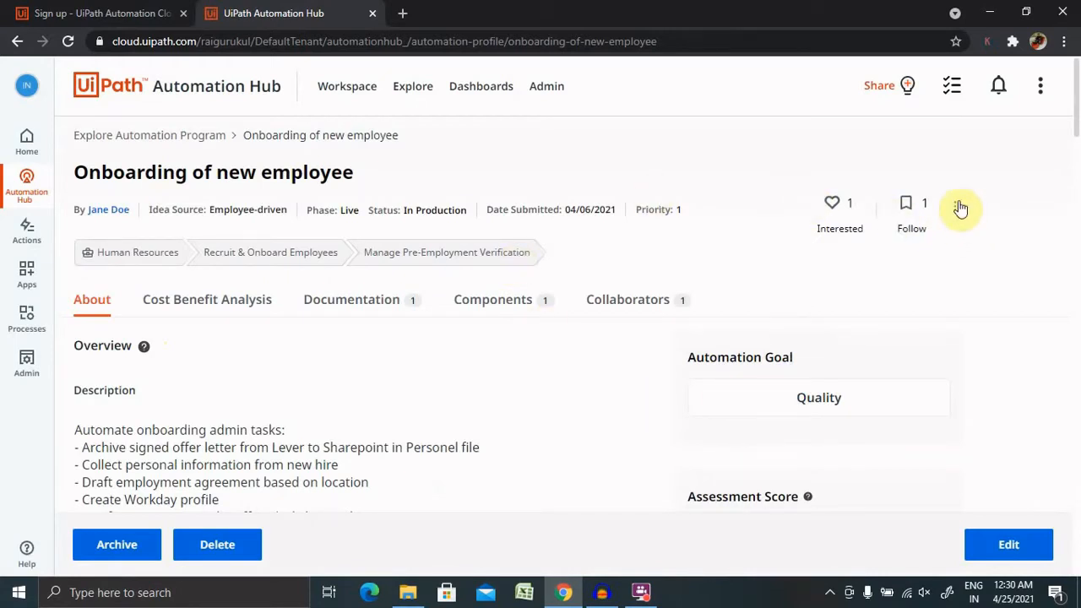
mouse_move(362, 87)
drag(1071, 122, 1050, 598)
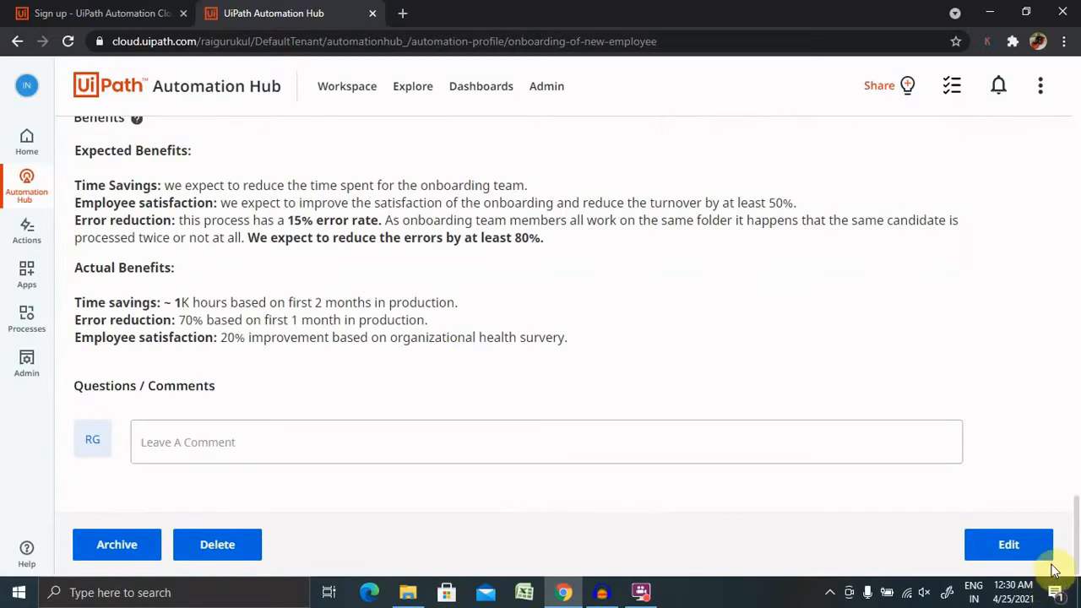
drag(1075, 544, 1078, 245)
drag(1078, 215, 1074, 54)
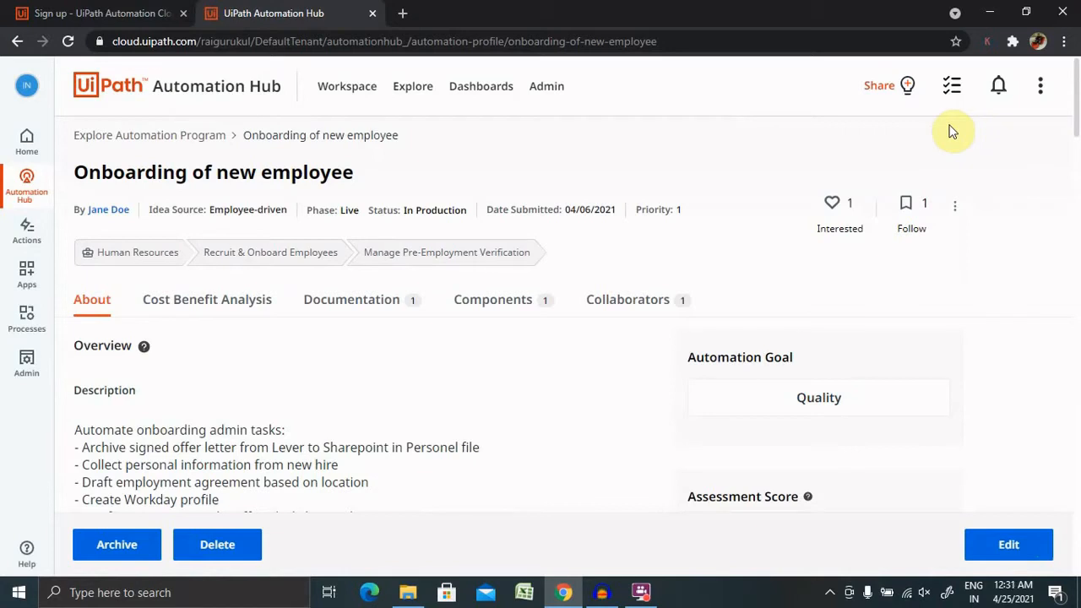
Start sharing a CoE-driven idea with the automation name Ecommerce and the automation ID 111111.
click(905, 89)
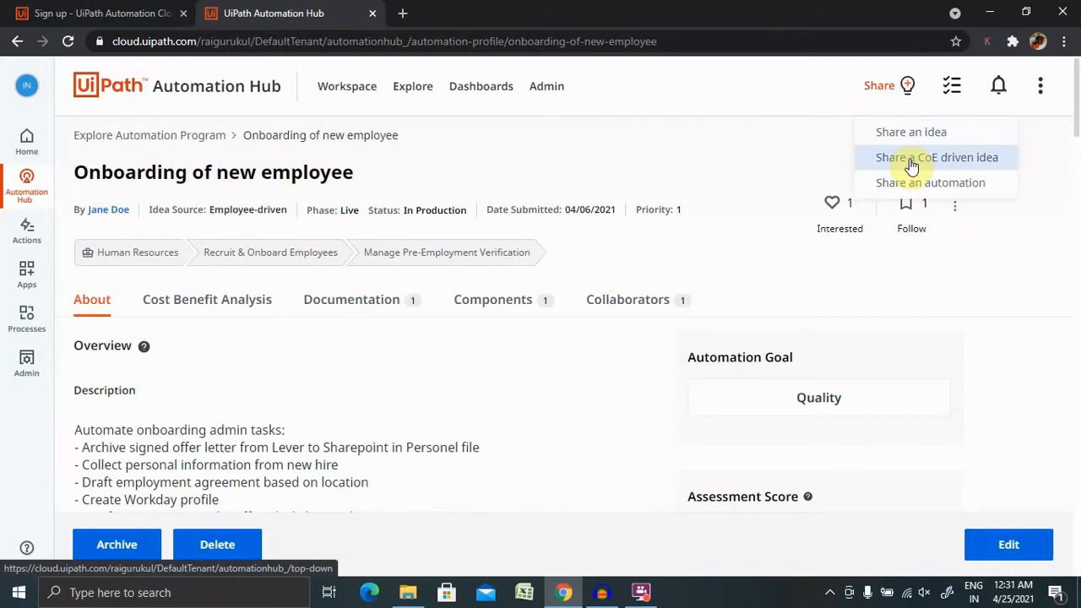
click(965, 167)
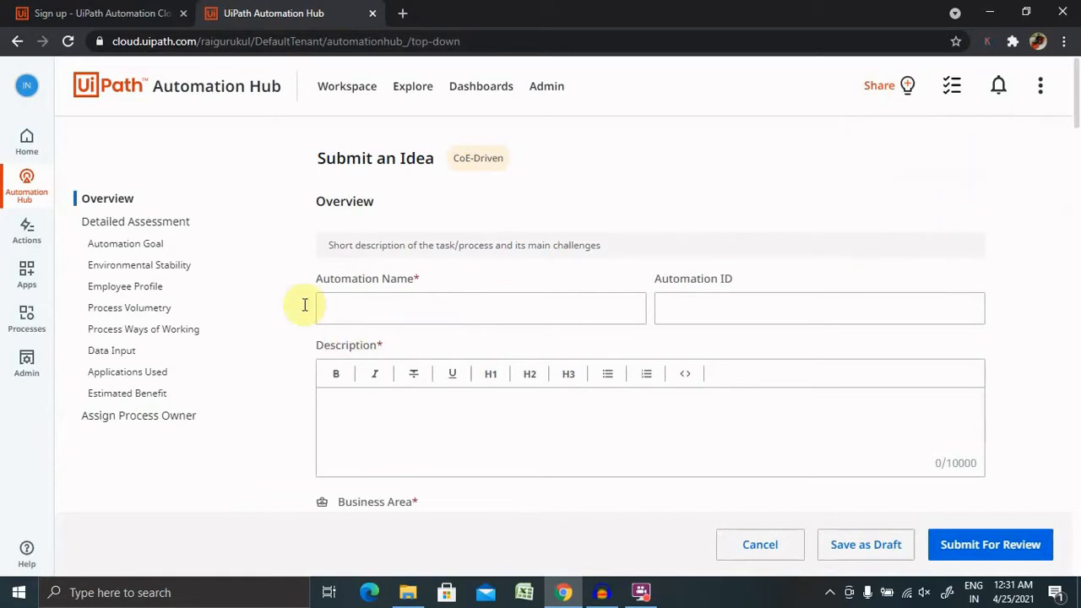
click(463, 306)
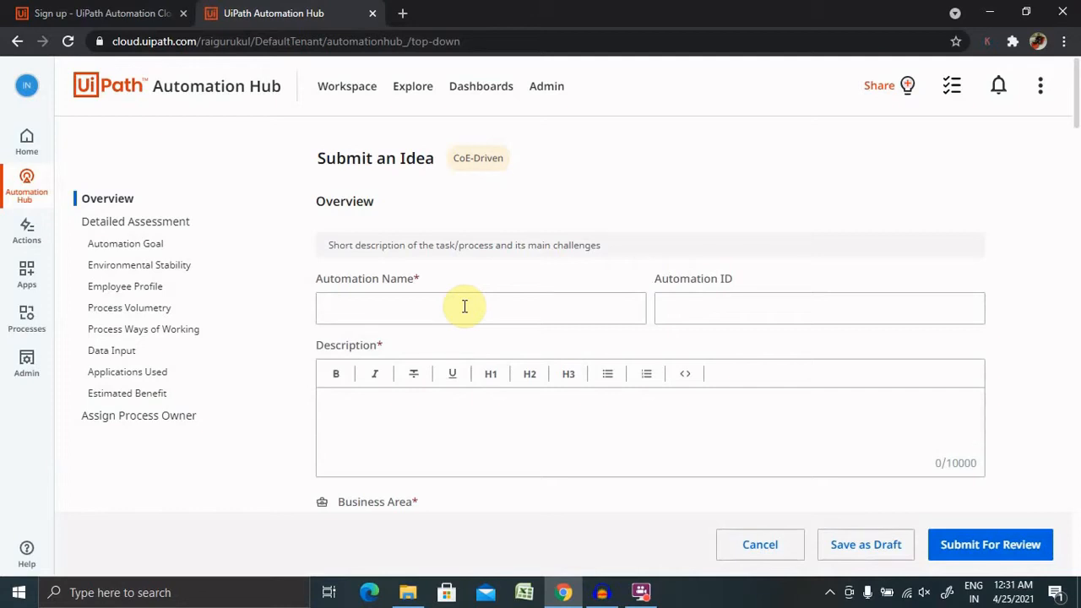
text(Ex)
key(BackSpace)
text(c)
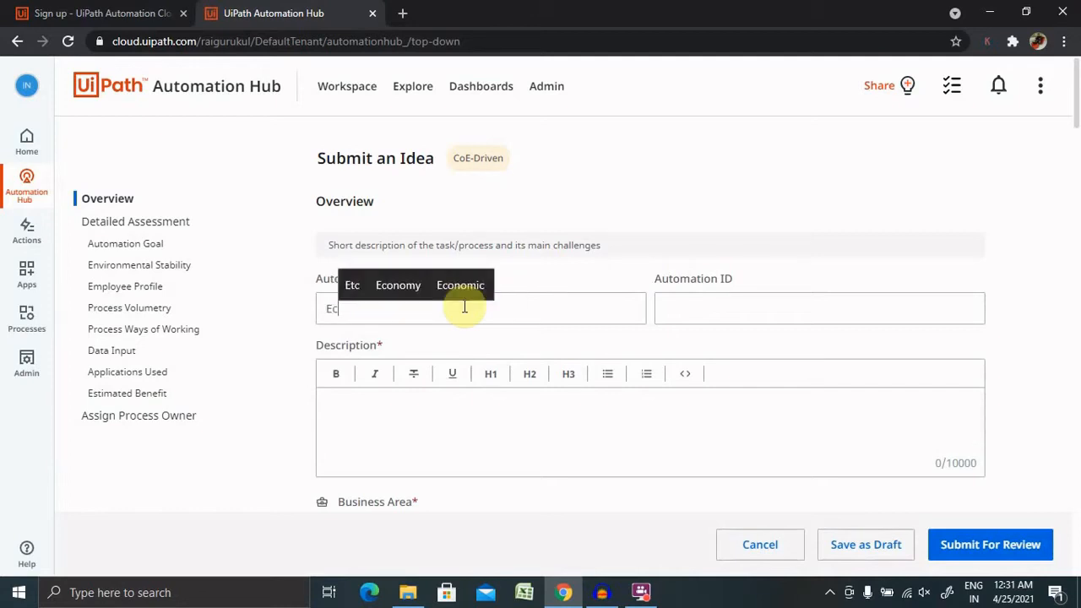
text(ommerce)
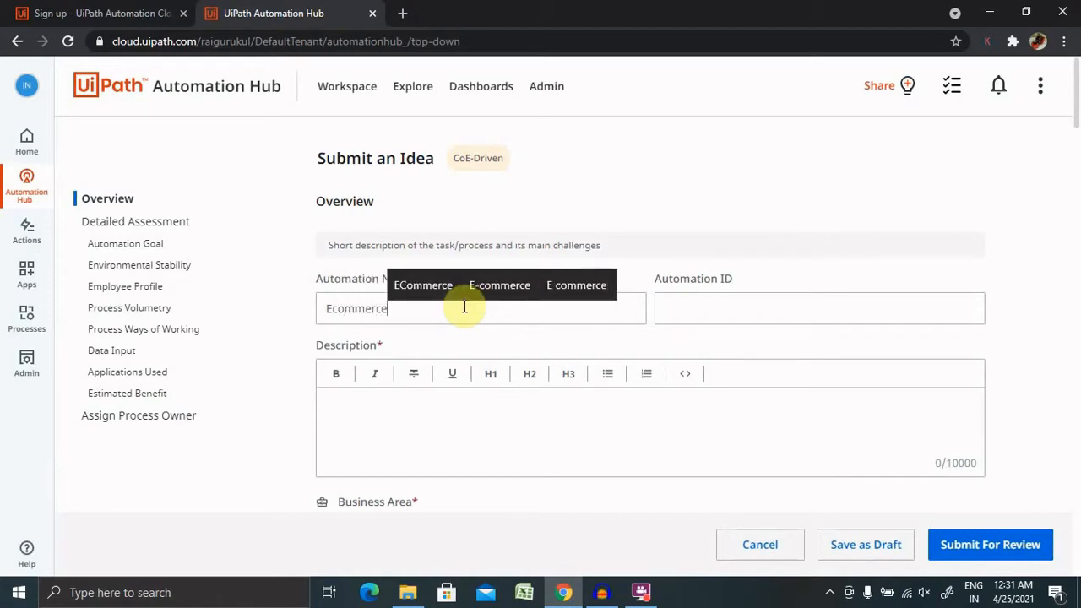
click(796, 301)
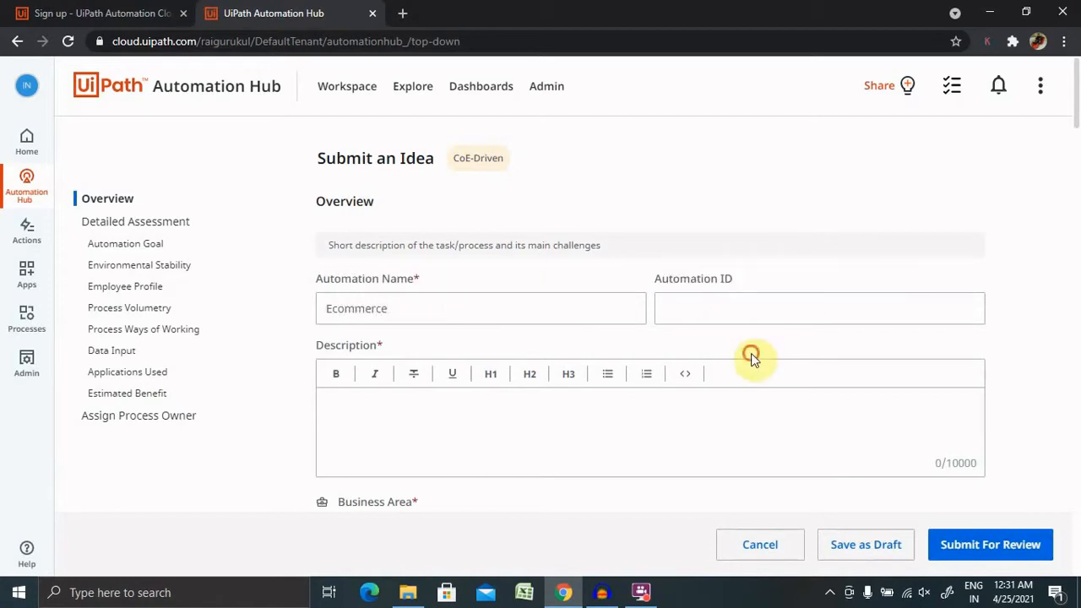
click(752, 320)
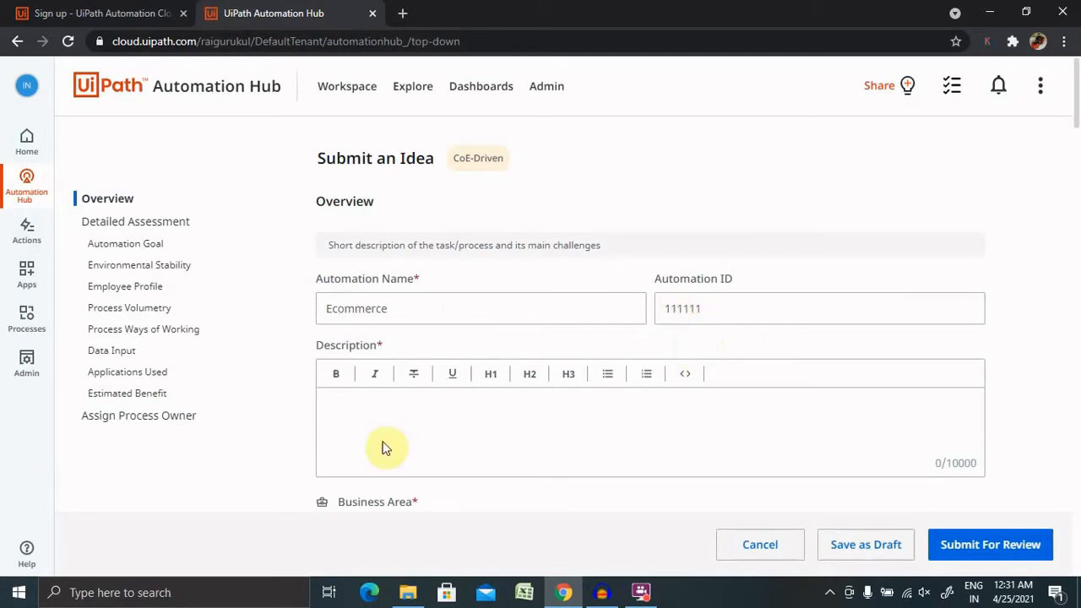
Enter "Ecommerce site" as the description of the idea.
click(425, 435)
click(476, 427)
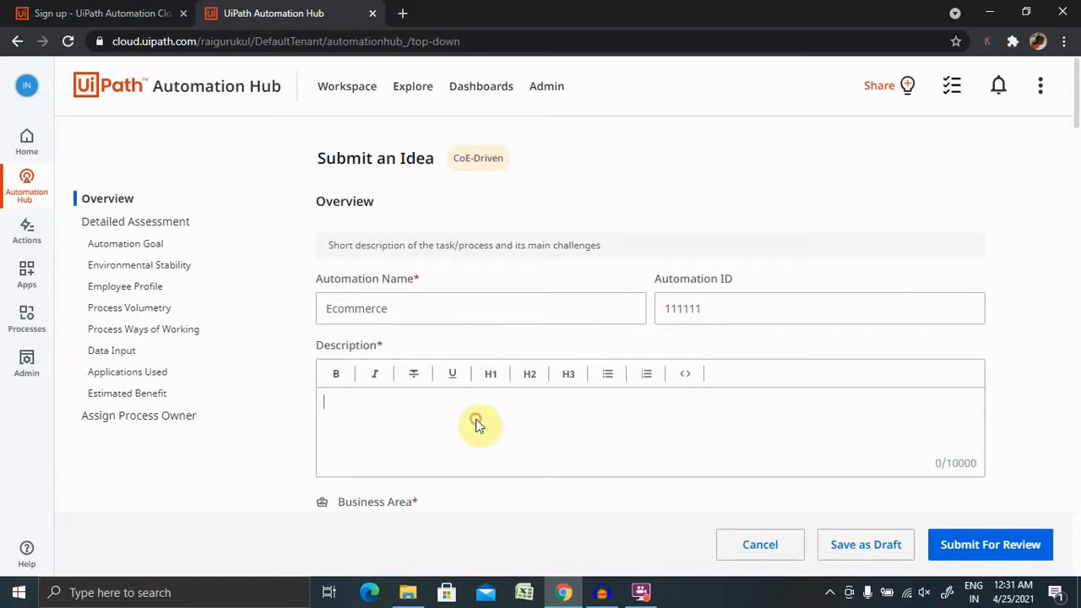
text(Ecomme)
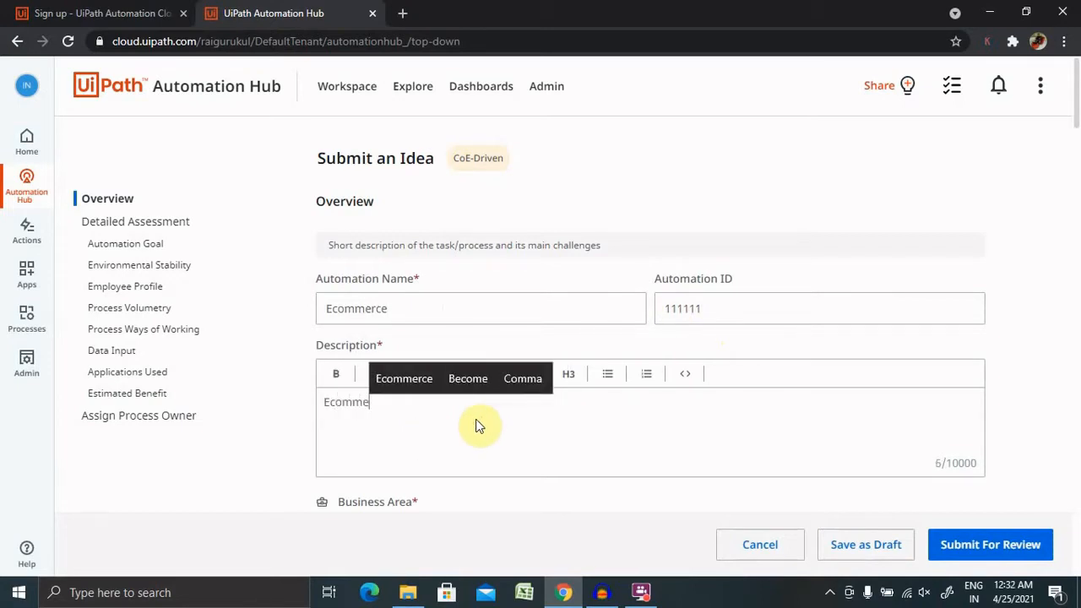
text(rce )
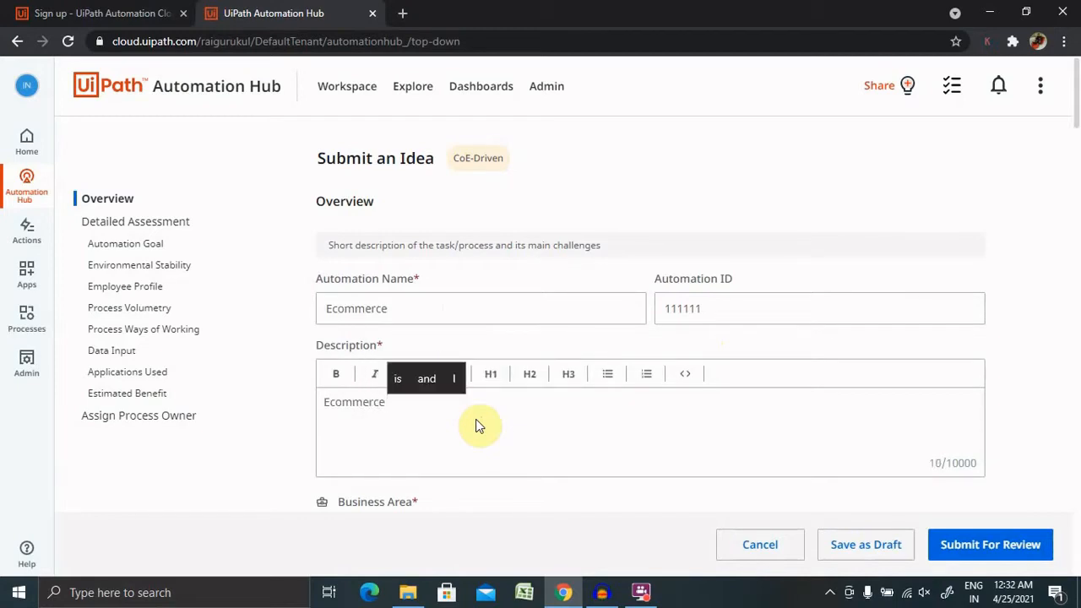
text(site)
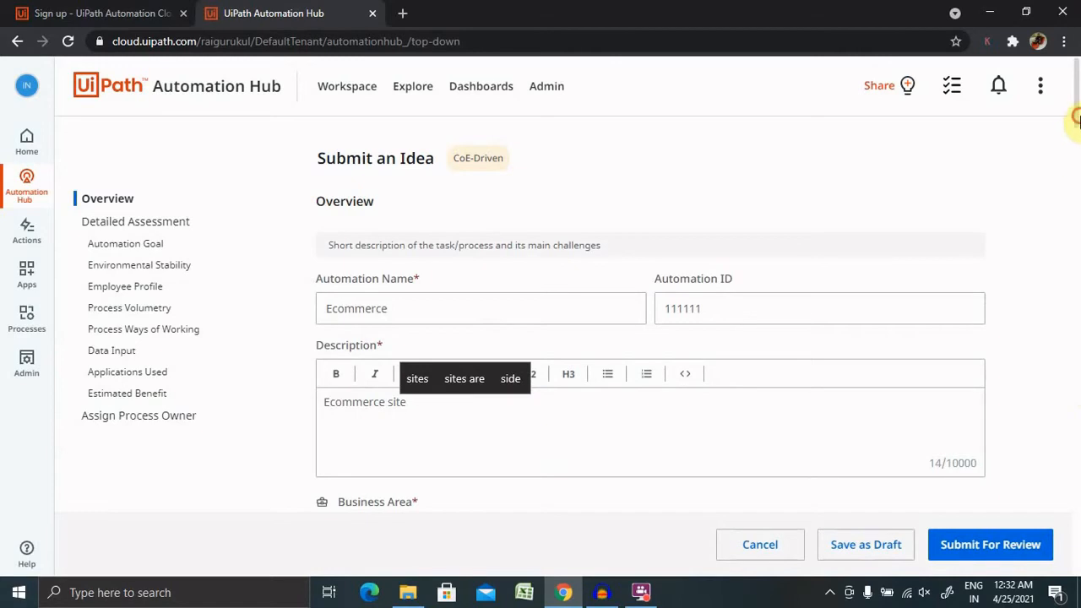
Classify the idea under business area Information Technology, category Run IT Infrastructure and sub-category Production Control and Scheduling.
scroll(1075, 144, down, 4)
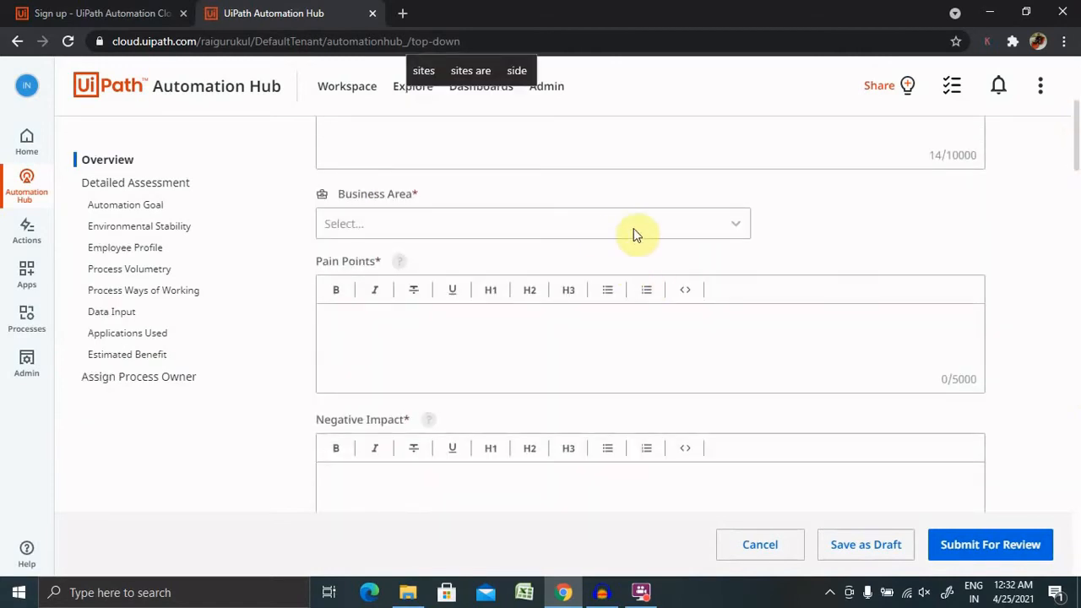
click(636, 228)
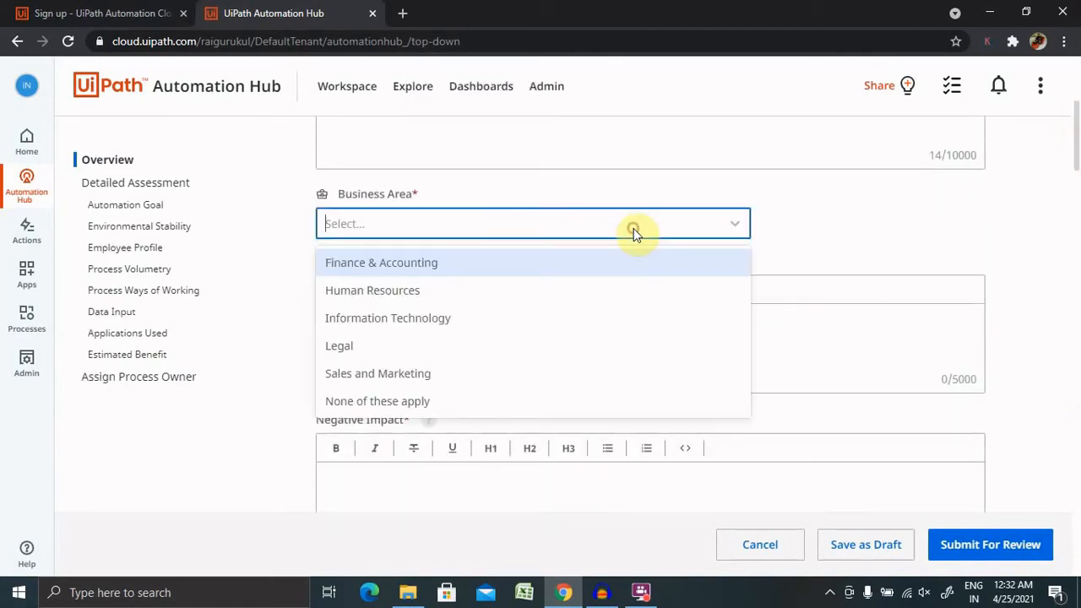
click(460, 332)
click(428, 295)
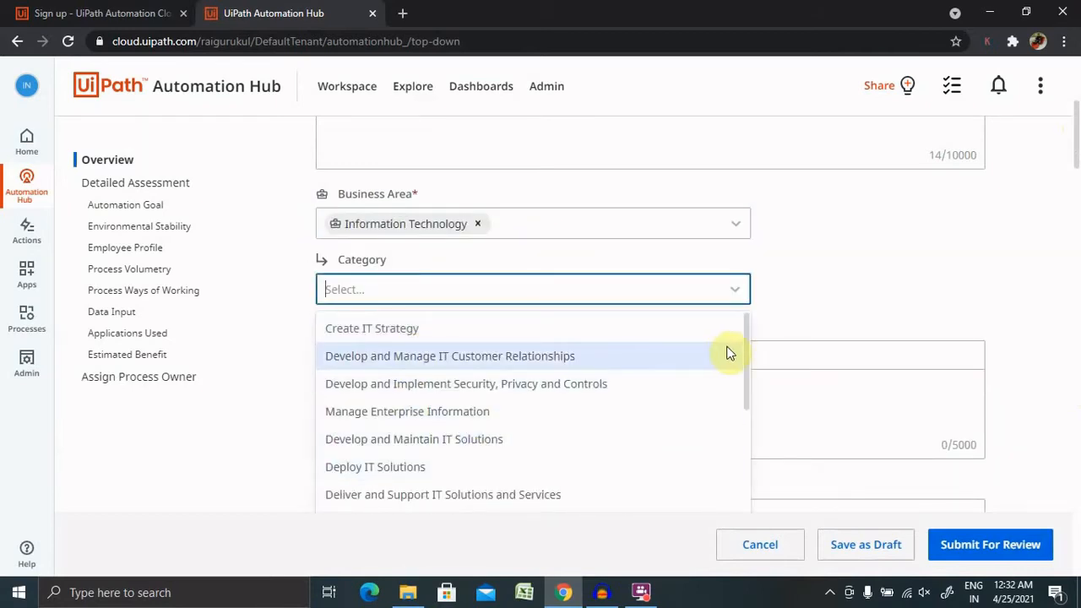
drag(746, 355, 740, 505)
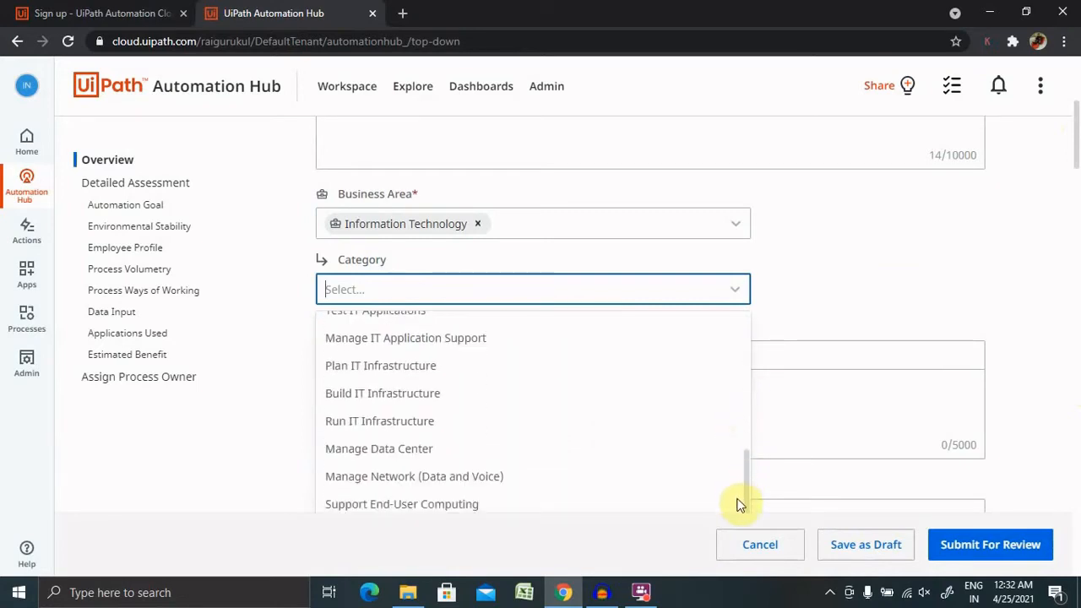
click(402, 422)
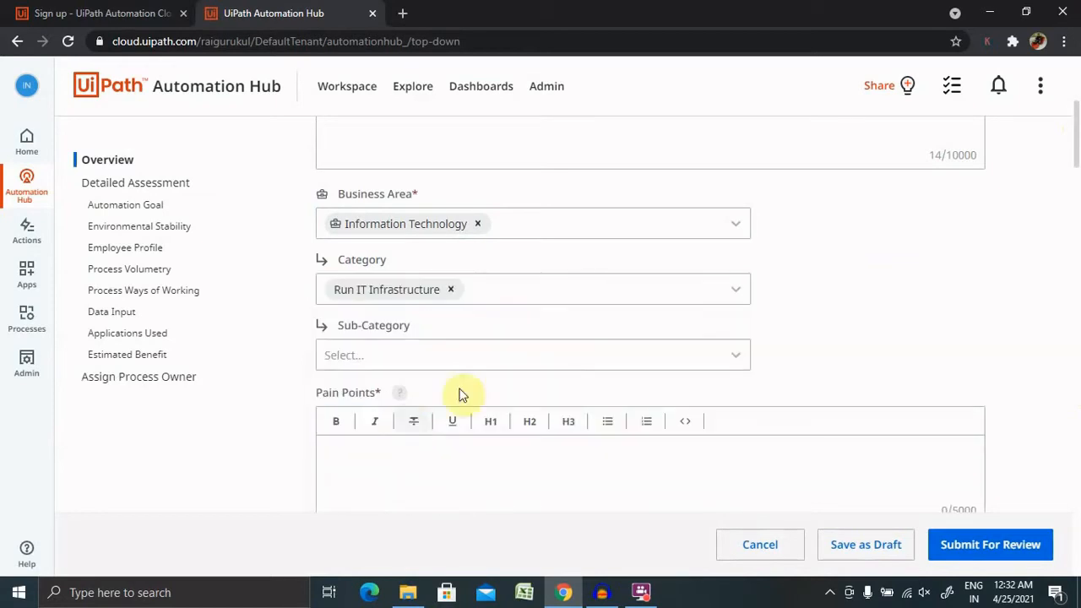
click(475, 362)
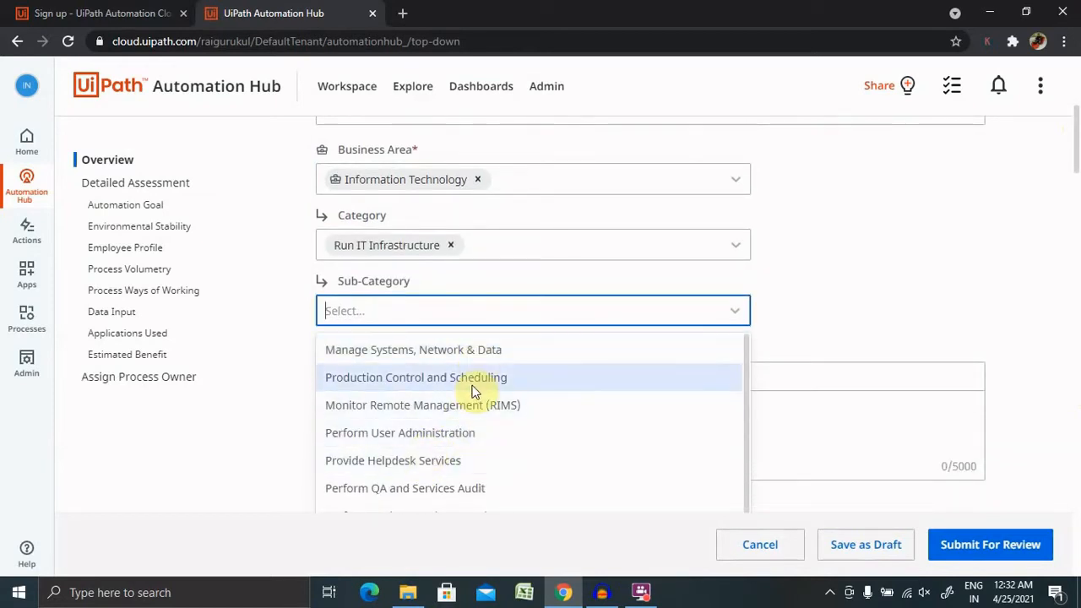
click(477, 379)
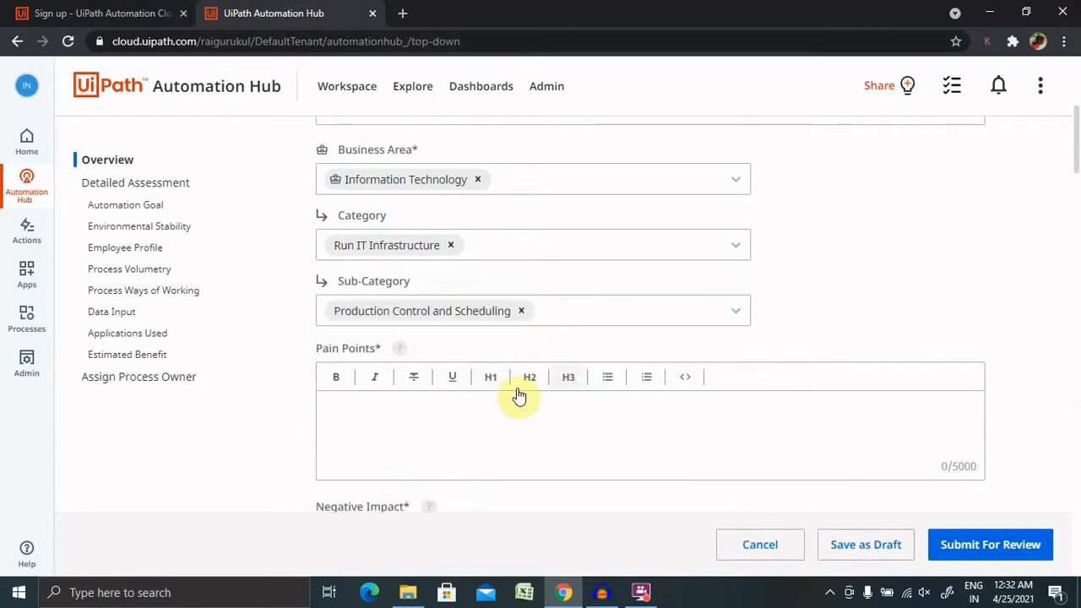
Enter "Main points" as the pain points and "Payment" as the negative impact of the idea.
click(457, 431)
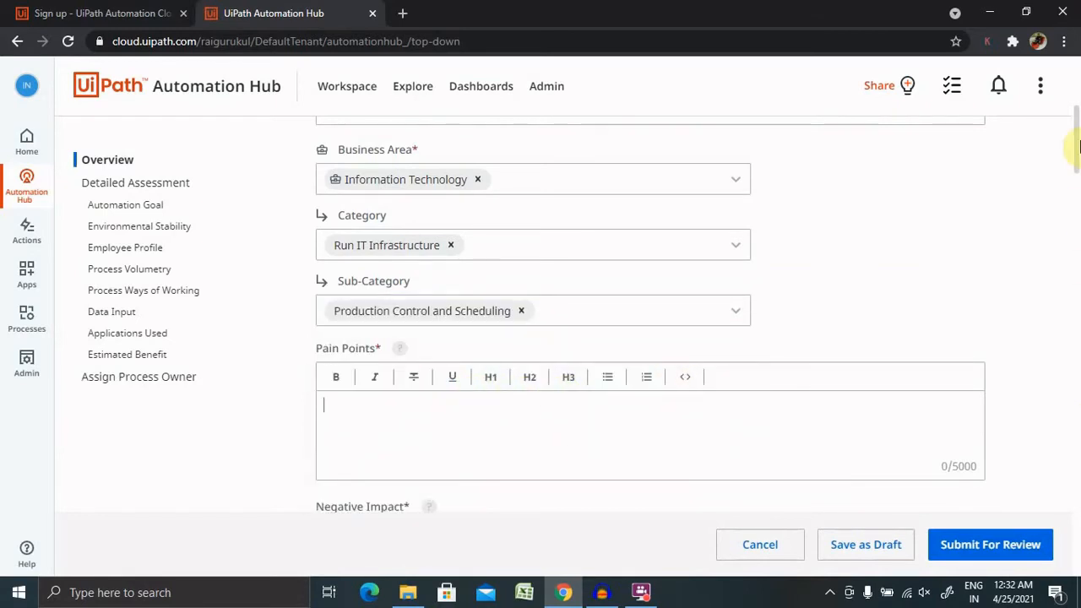
drag(1077, 140, 1078, 176)
scroll(1077, 178, down, 3)
text(M)
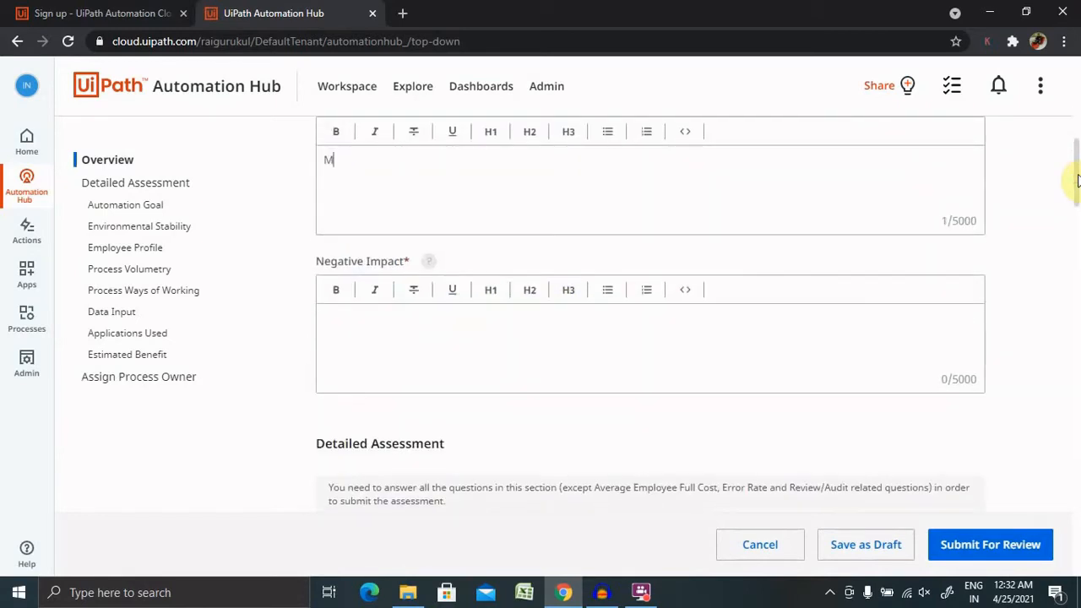
text(ain poin)
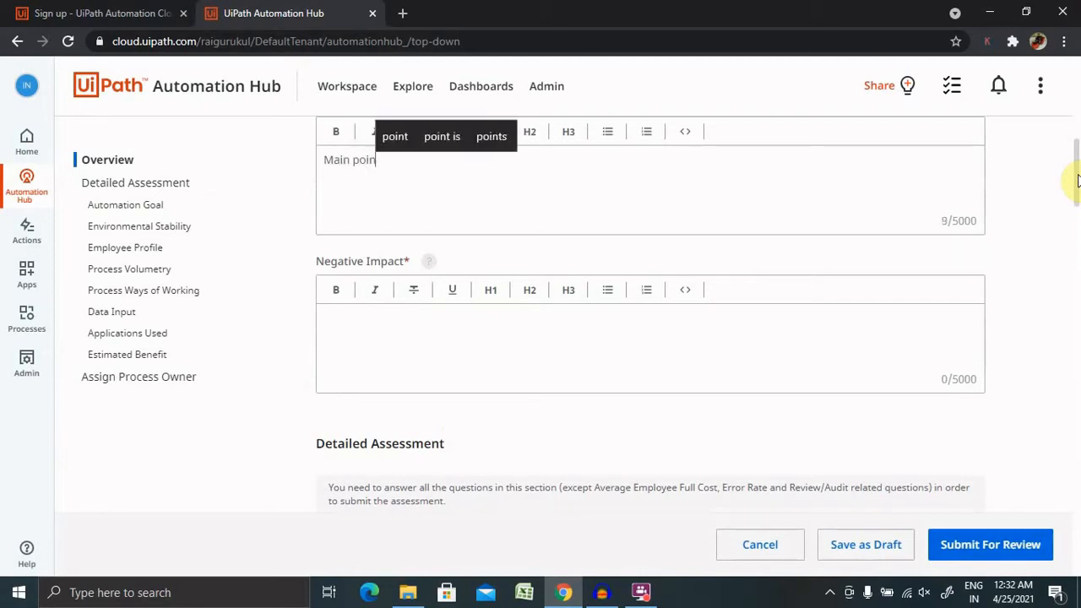
text(ts)
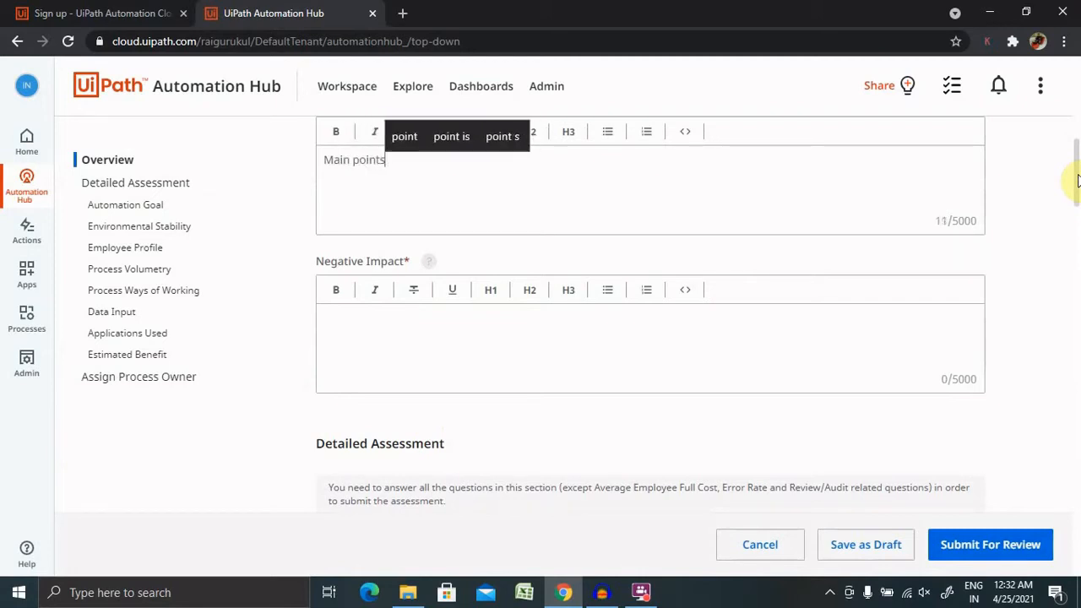
click(475, 370)
text(Pay)
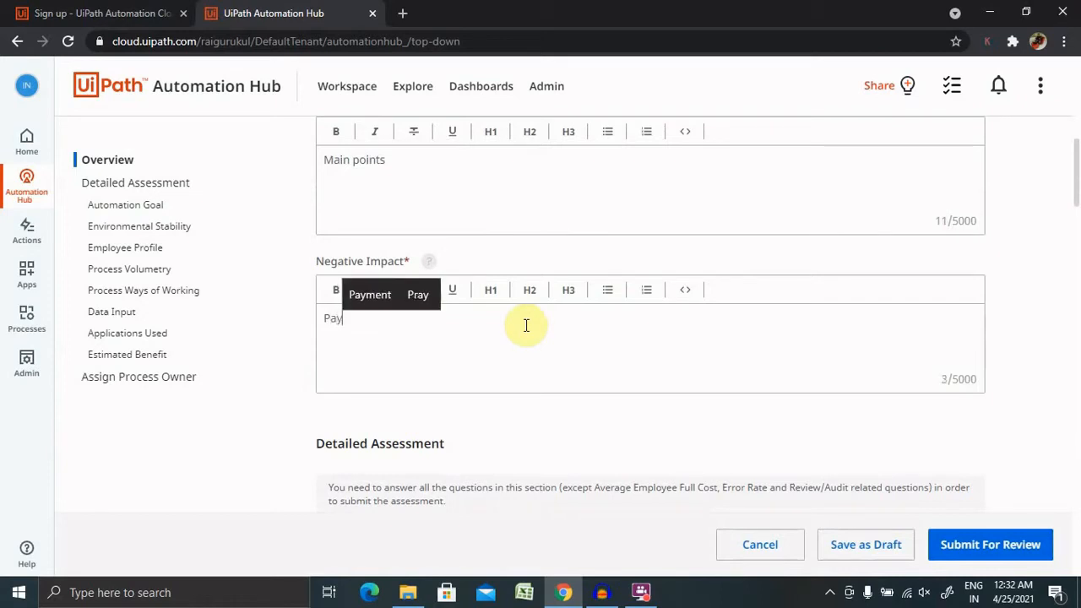
text(ment)
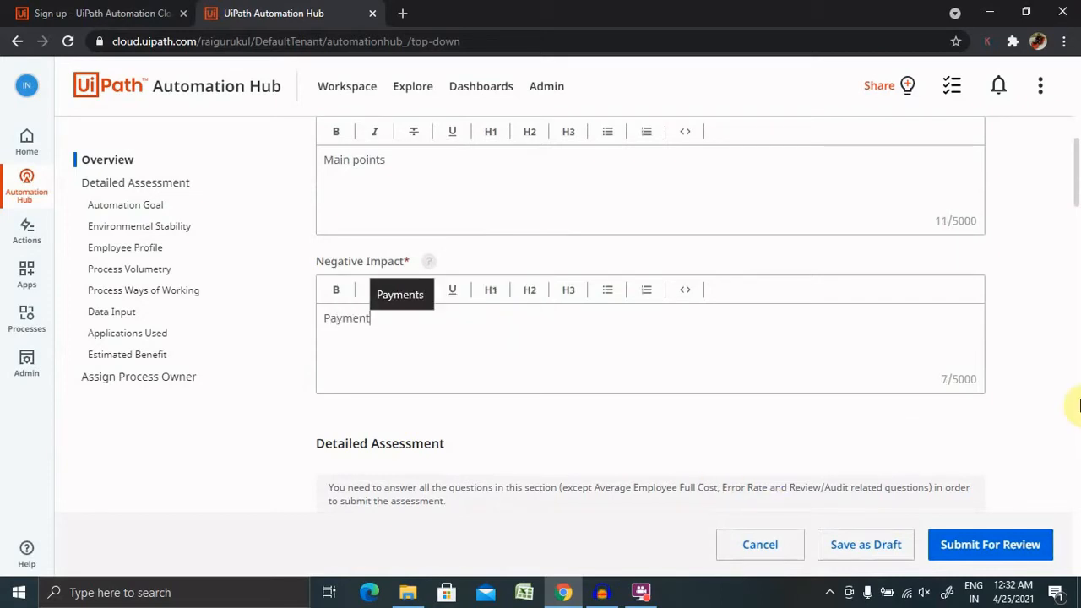
Choose Productivity as the primary reason to automate the process in the detailed assessment.
drag(1076, 193, 1078, 236)
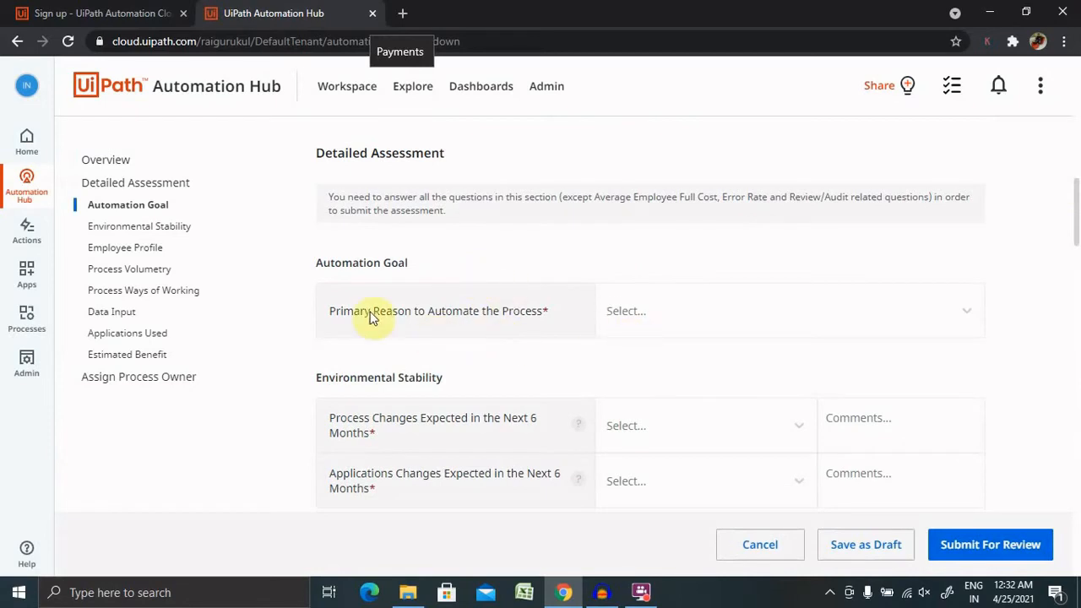
click(680, 319)
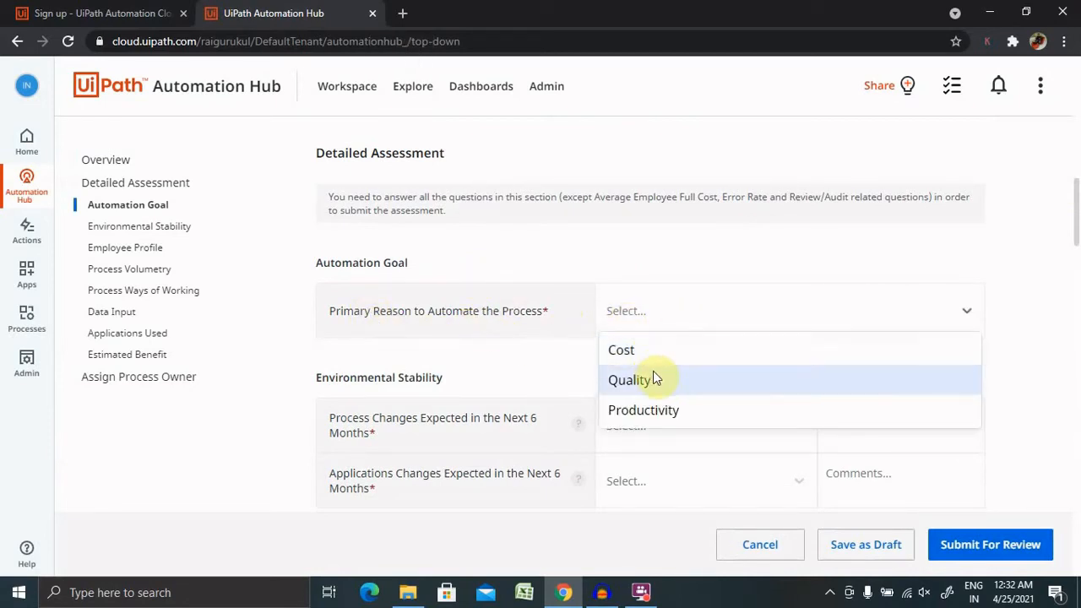
click(652, 409)
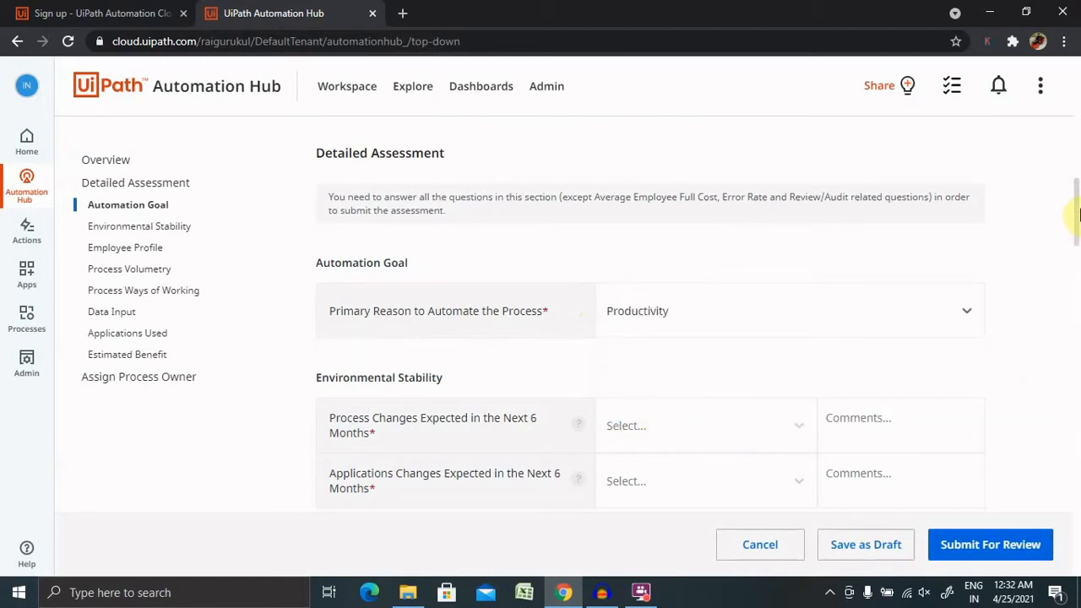
For the next 6 months, set process changes to Major change expected and applications changes to Minor change expected.
drag(1076, 209, 1078, 240)
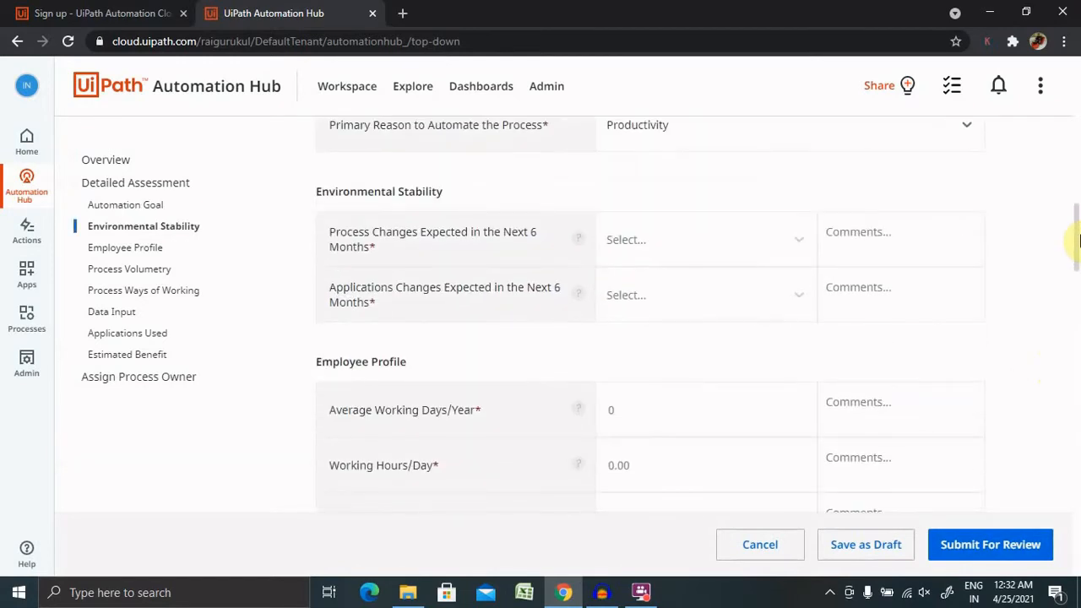
click(640, 245)
click(661, 314)
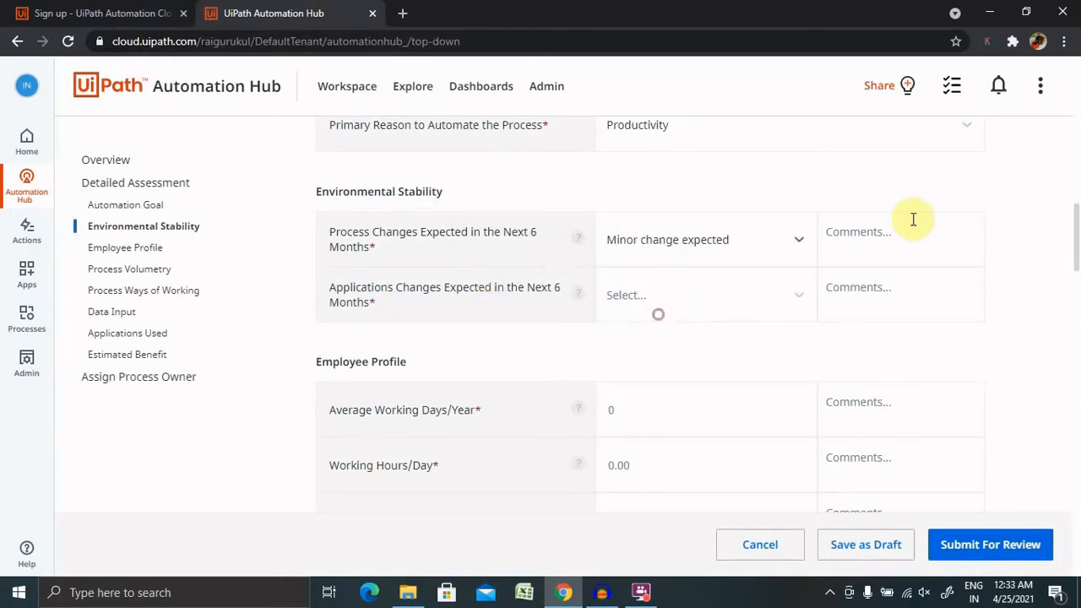
click(757, 251)
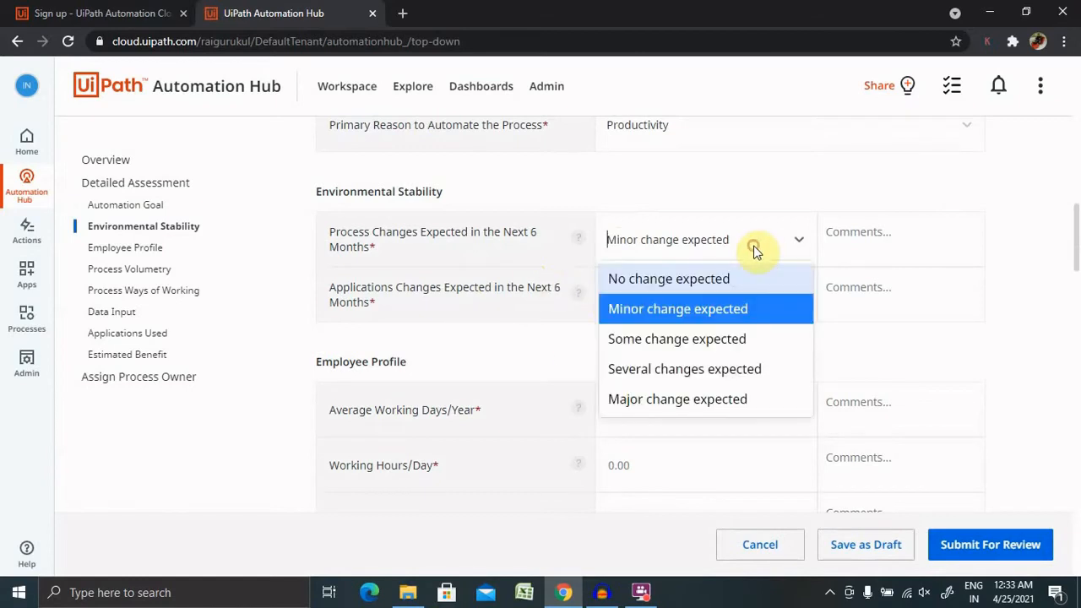
click(689, 403)
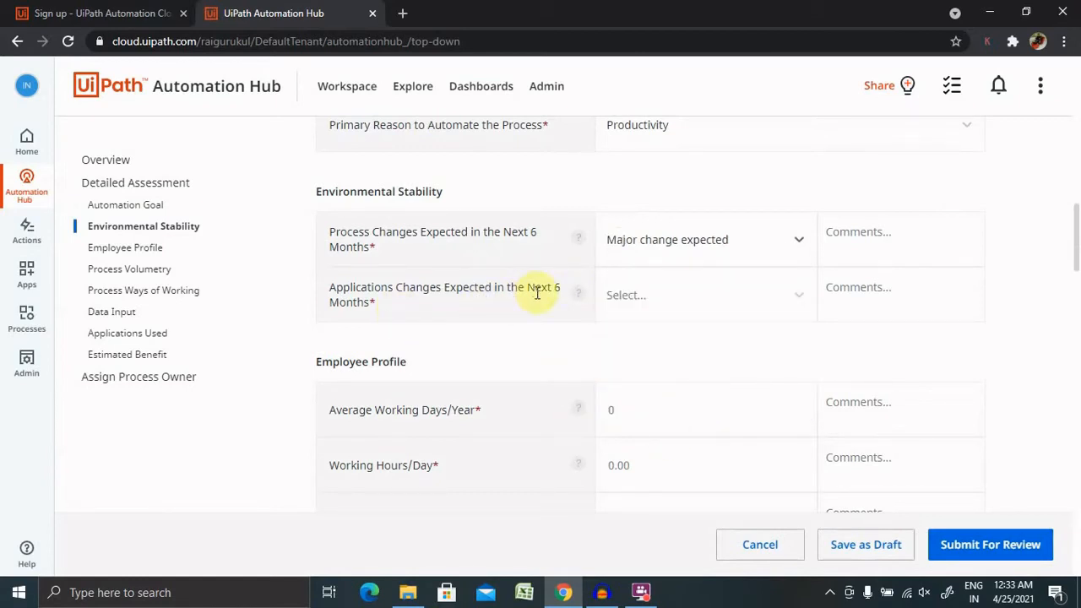
click(709, 303)
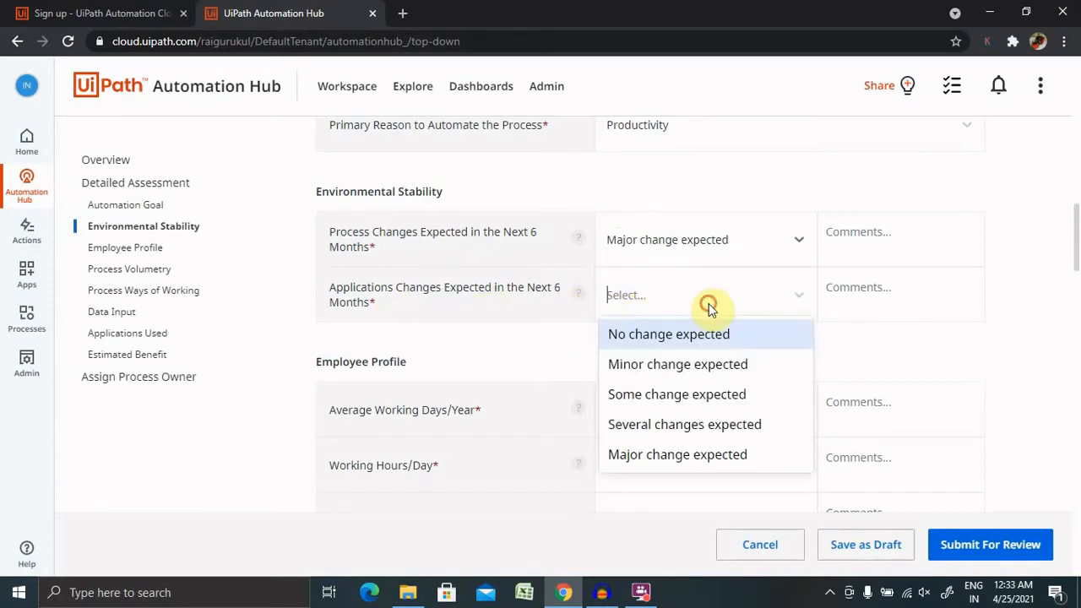
click(704, 363)
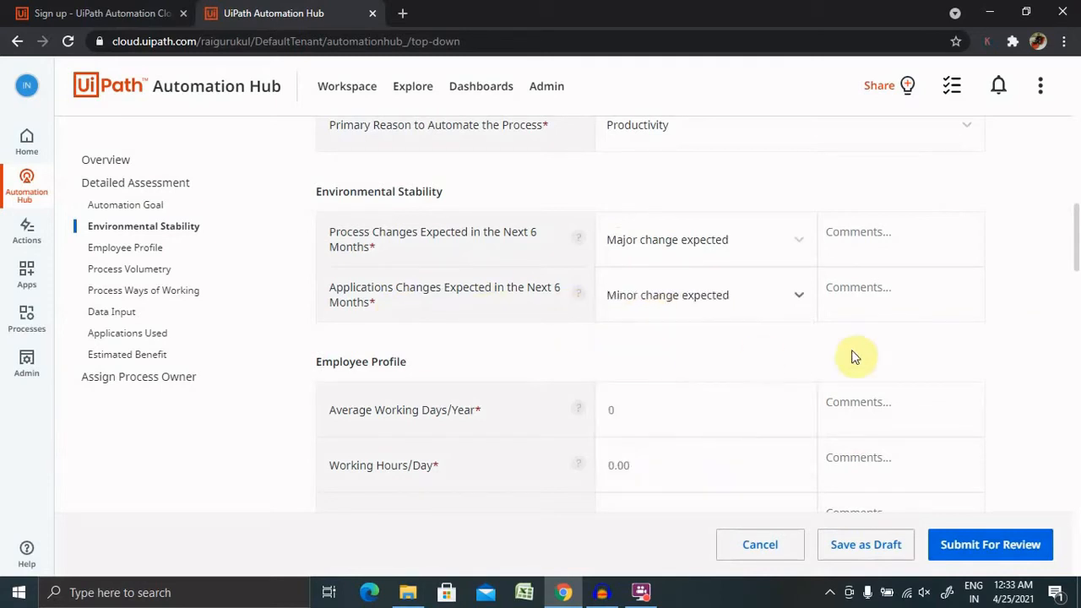
Go to the average working days per year field, and search Google for "calculator" in a new browser tab.
scroll(1074, 253, down, 3)
drag(1079, 248, 1079, 246)
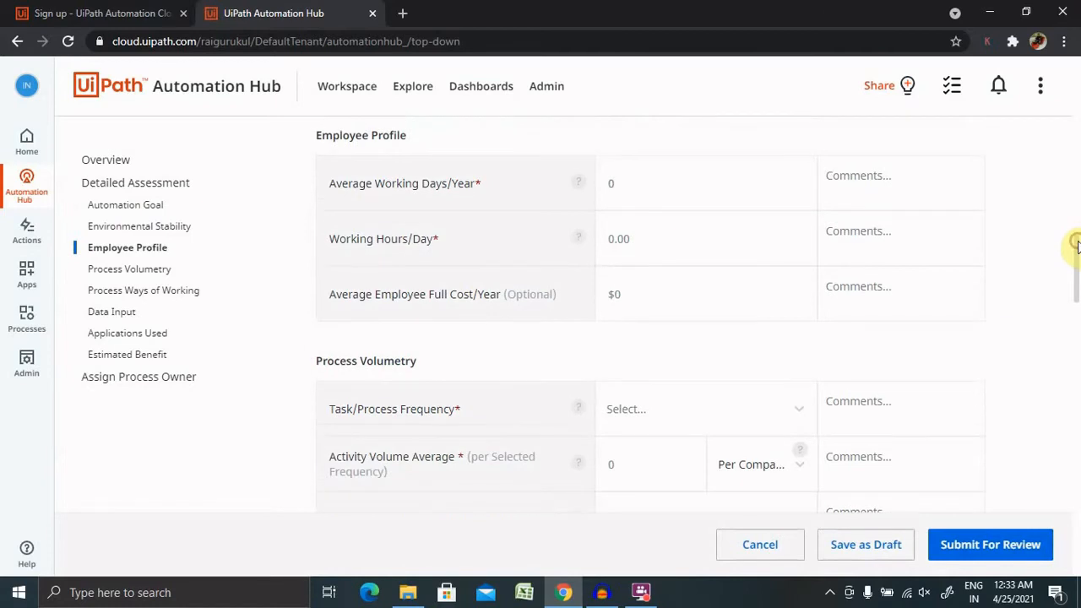
click(660, 183)
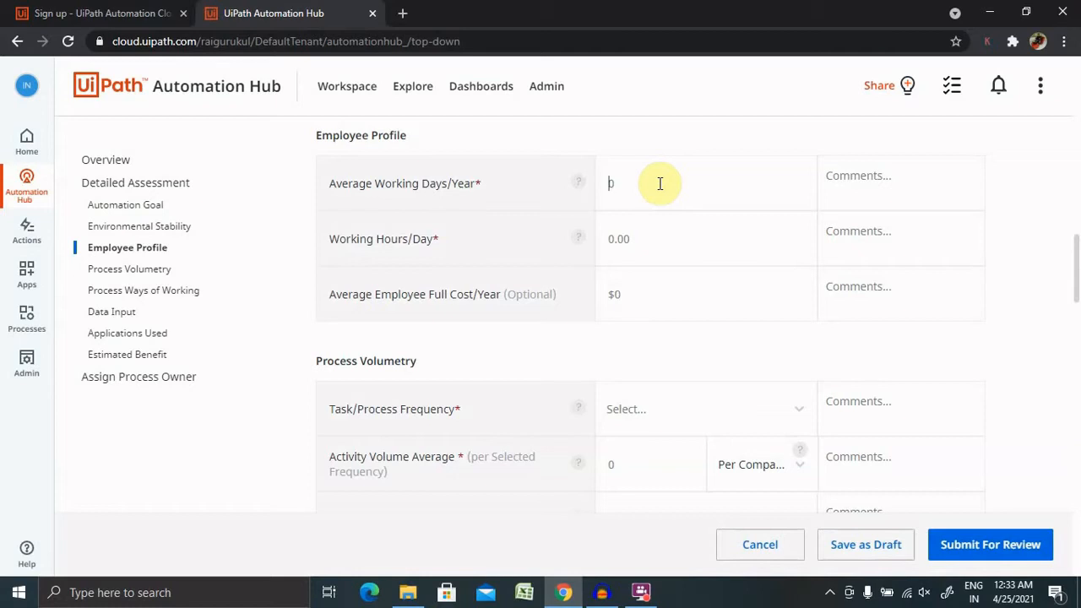
click(403, 13)
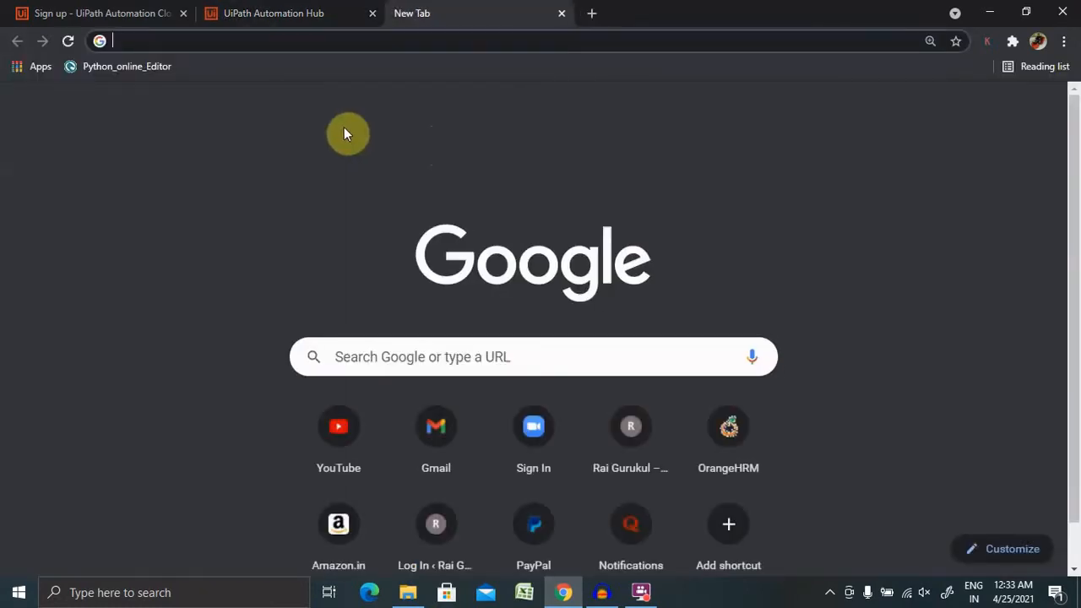
text(cal)
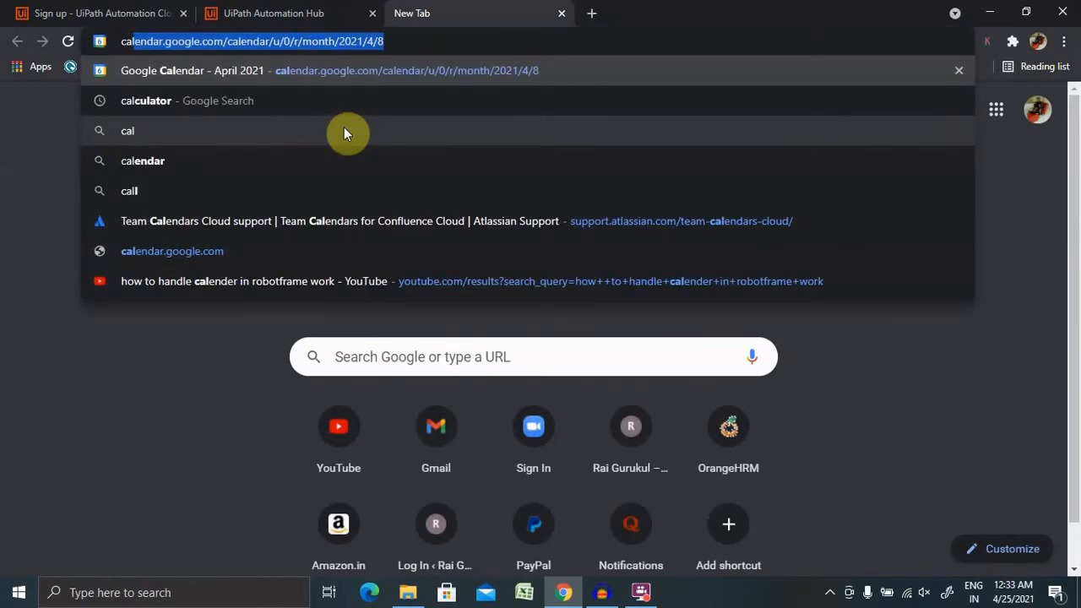
text(cula)
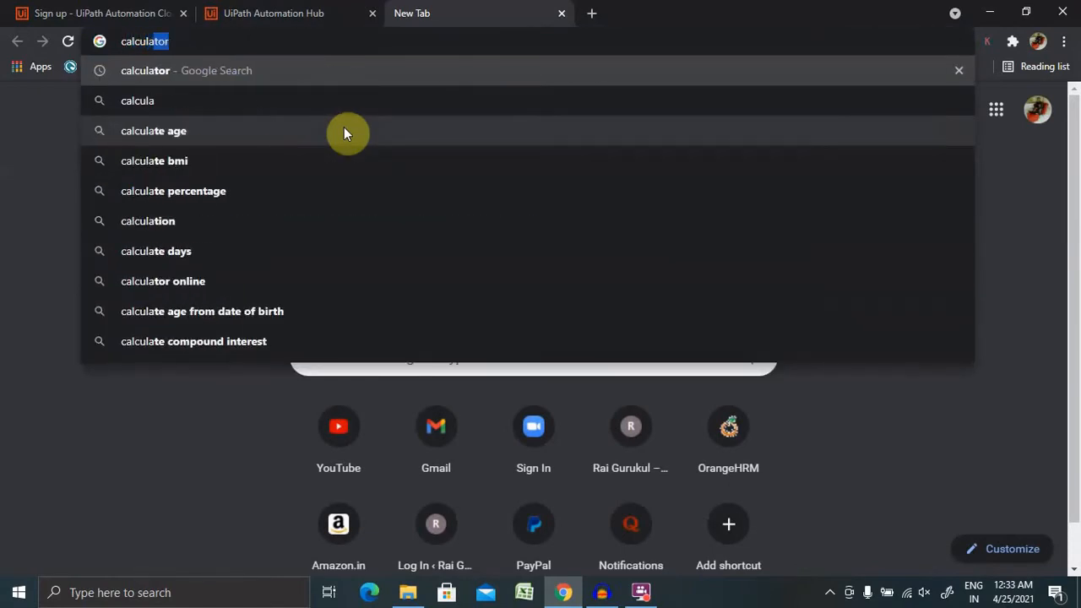
key(Return)
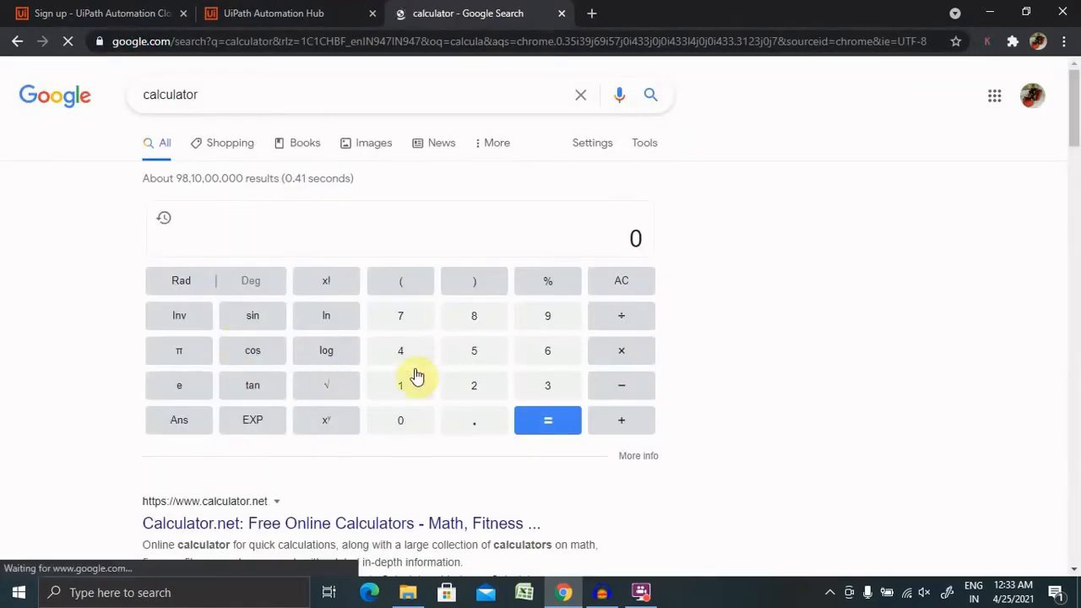
Calculate 22 × 12 with the online calculator to work out the average working days per year.
double_click(467, 394)
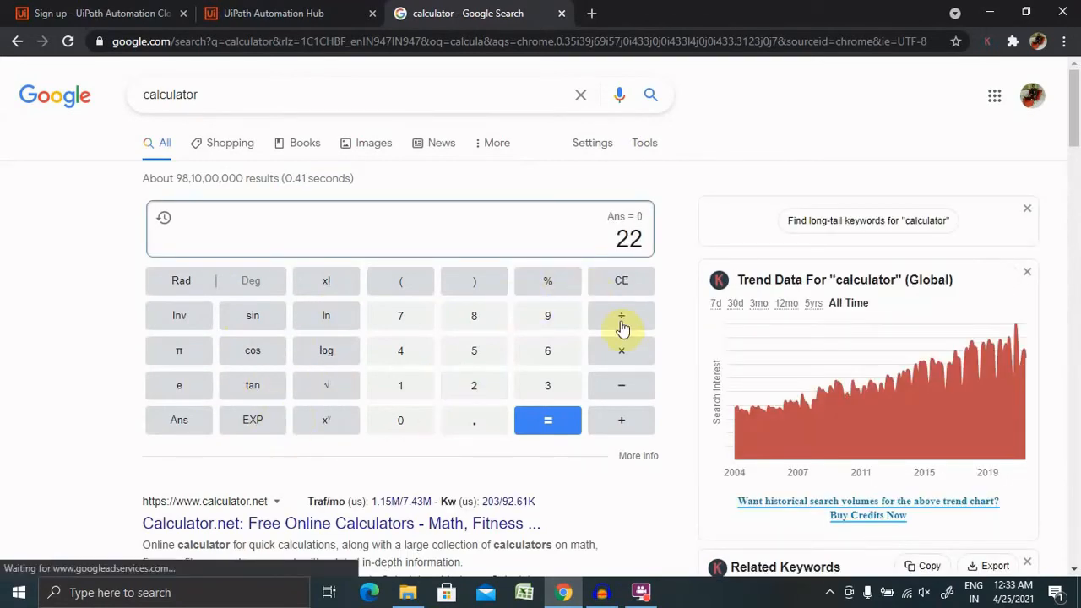
click(623, 362)
click(412, 393)
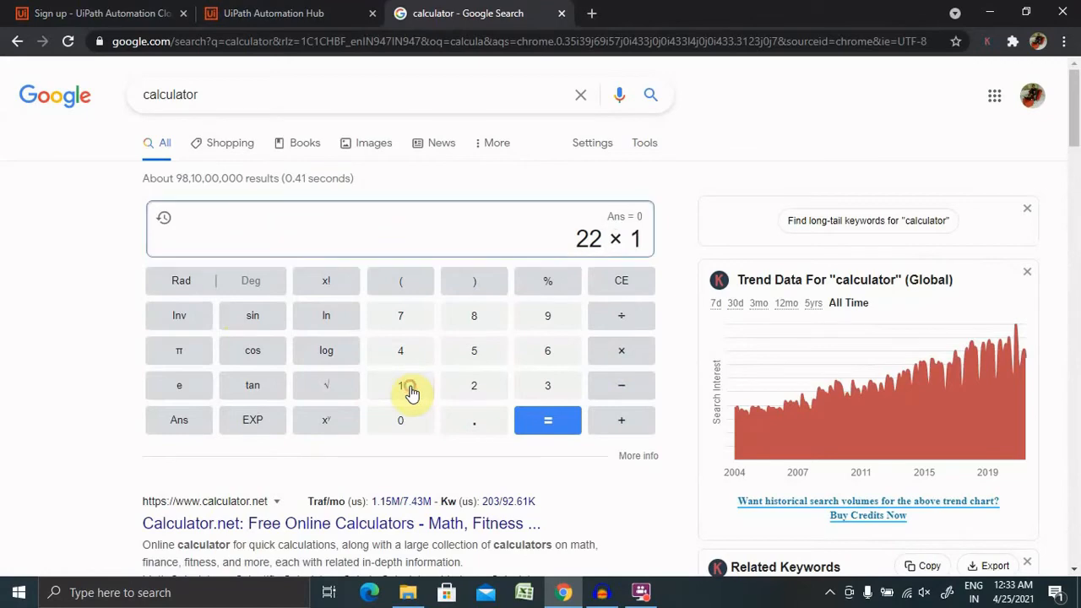
click(467, 391)
click(550, 422)
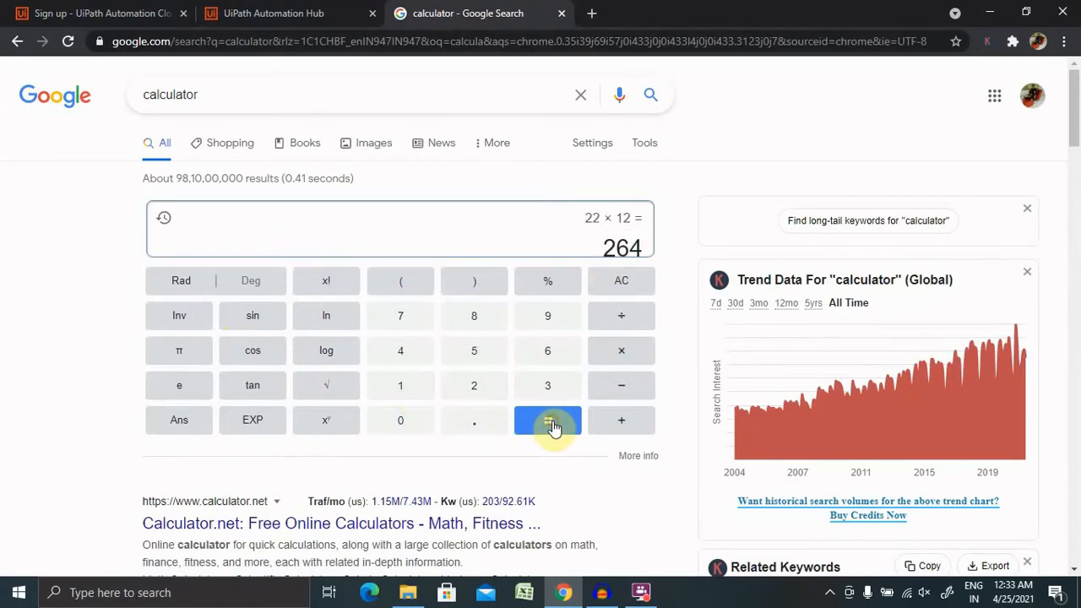
Return to the Automation Hub idea form and set the average working days per year to 264.
click(256, 13)
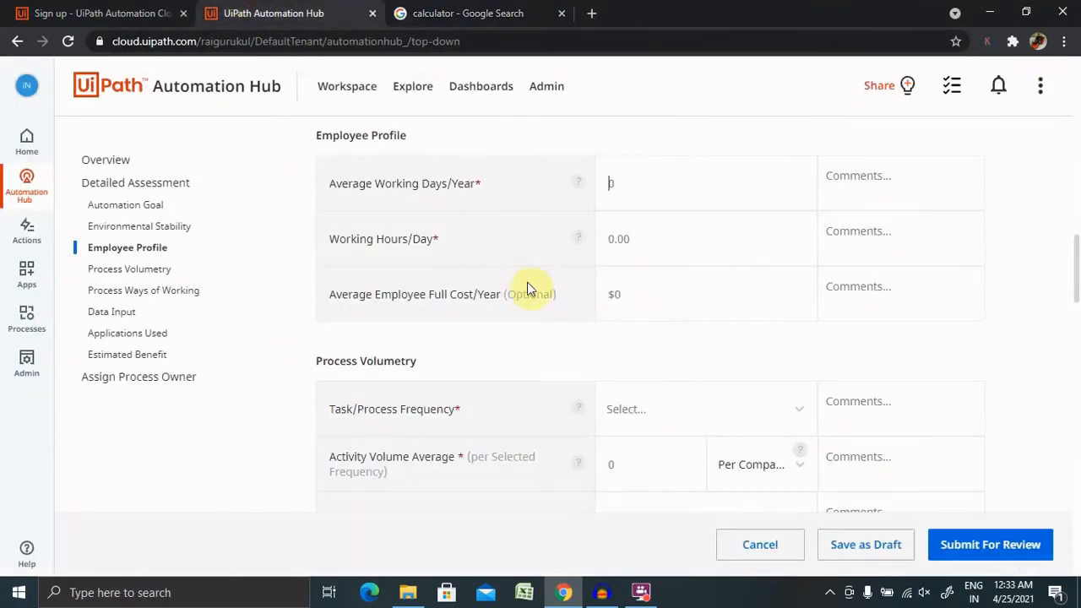
click(620, 199)
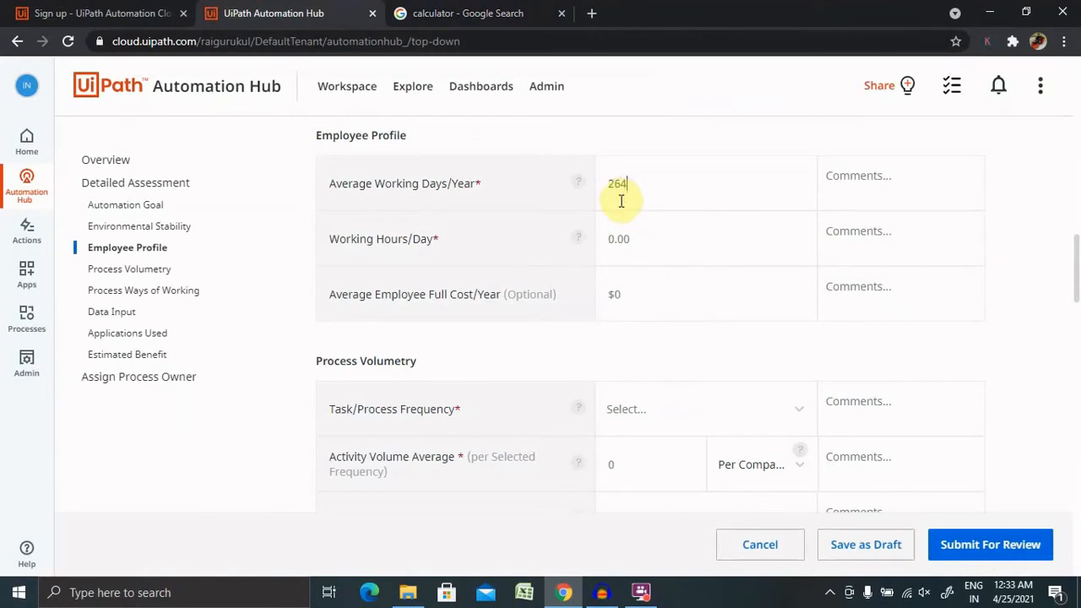
click(664, 249)
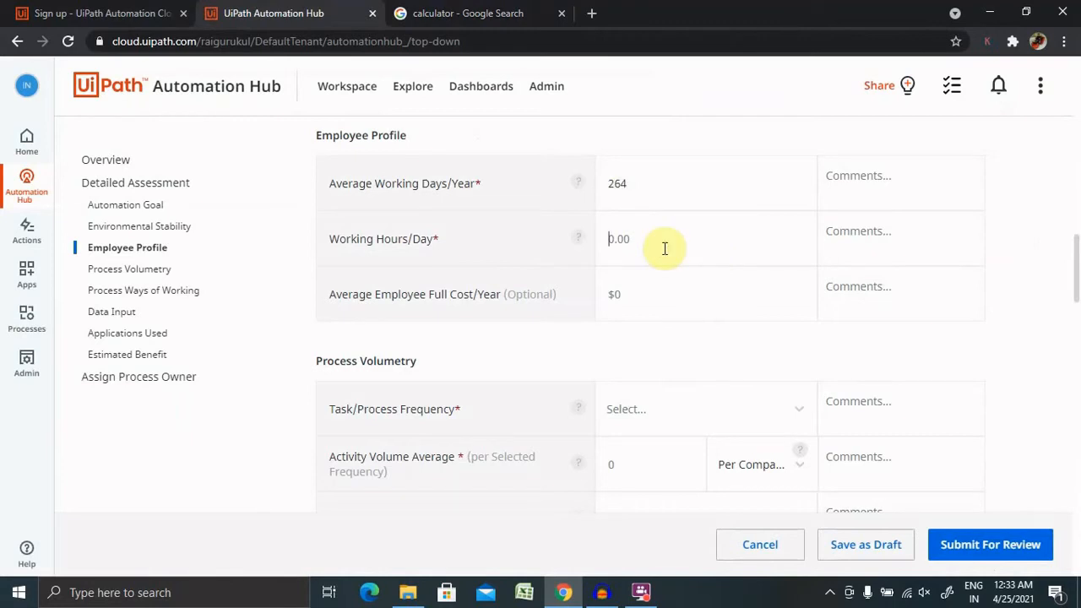
Switch back to the Google calculator and multiply the 264 working days by 8.
click(456, 10)
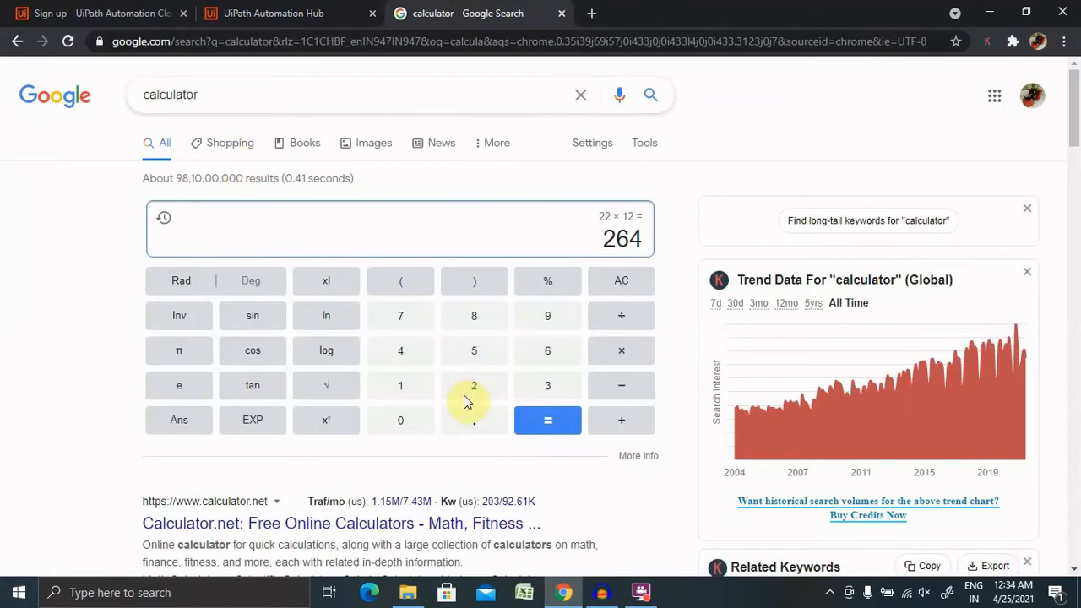
click(608, 362)
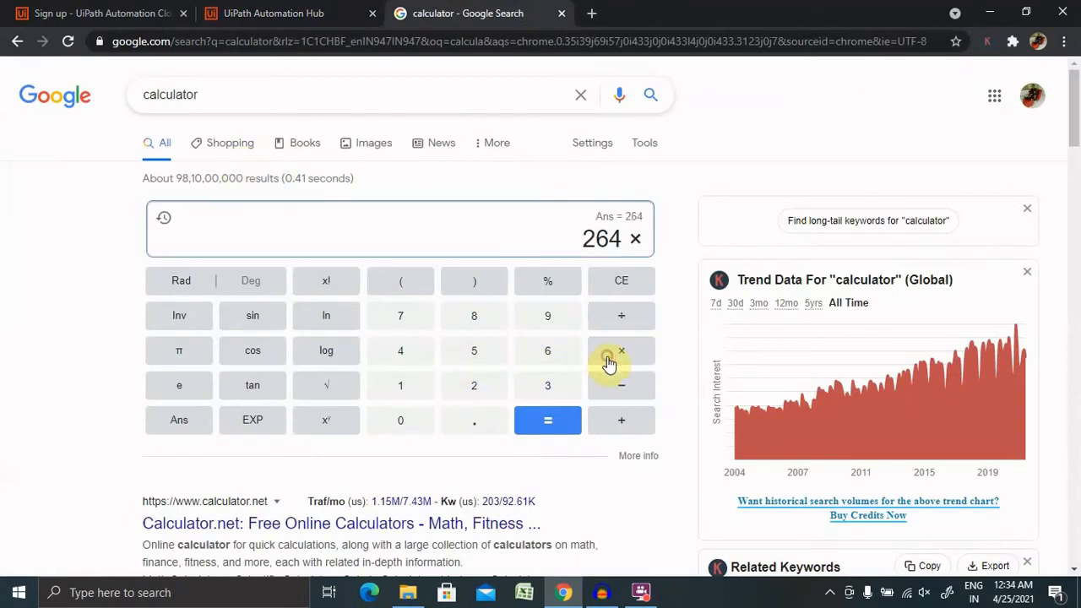
click(470, 322)
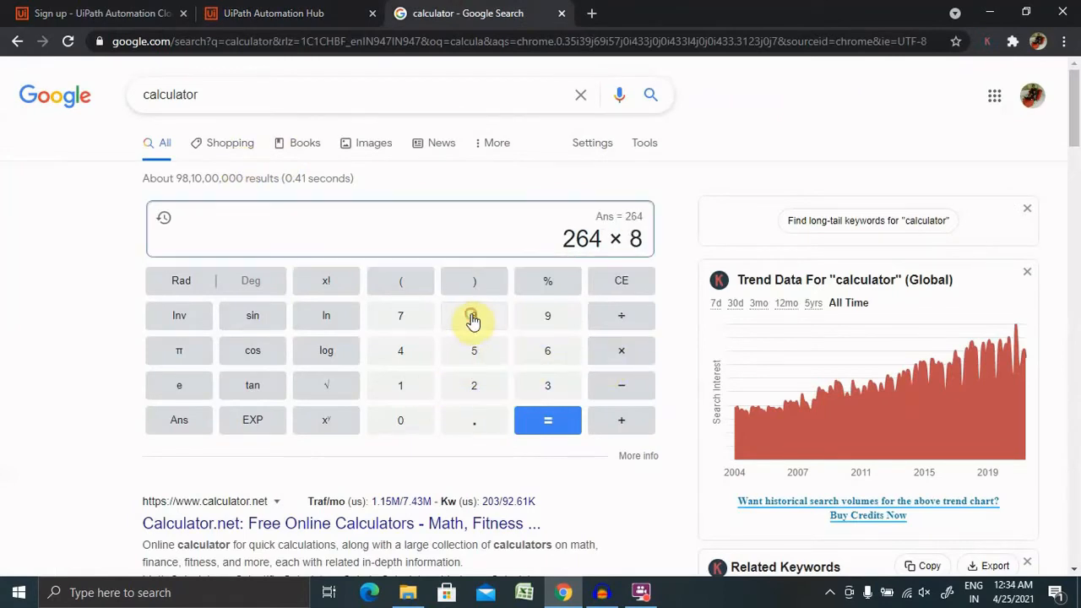
click(564, 424)
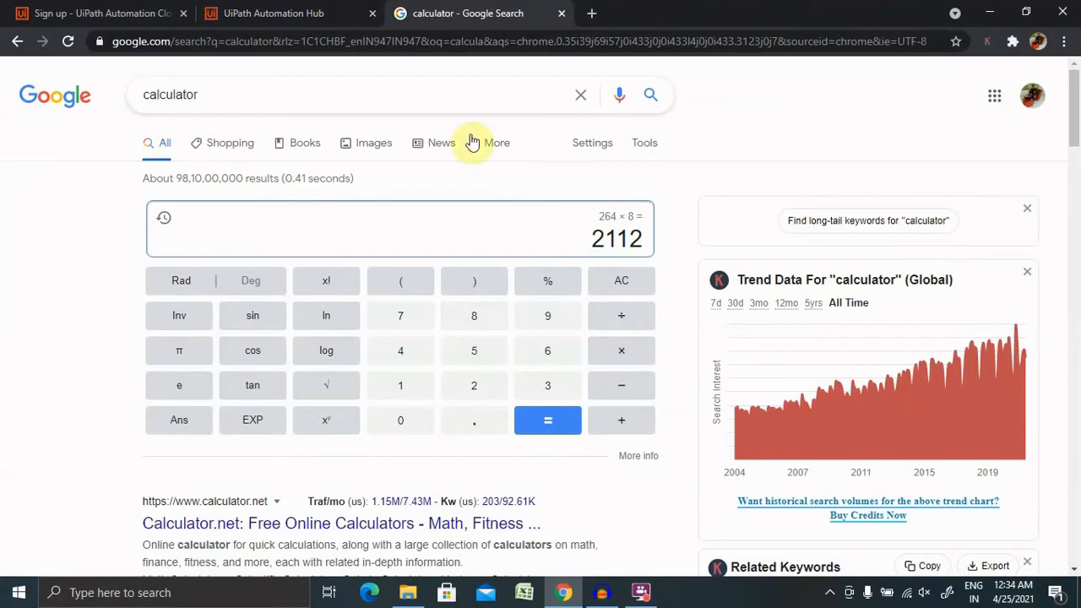
Return to the Automation Hub idea form and enter 2112 as the working hours per day.
click(329, 10)
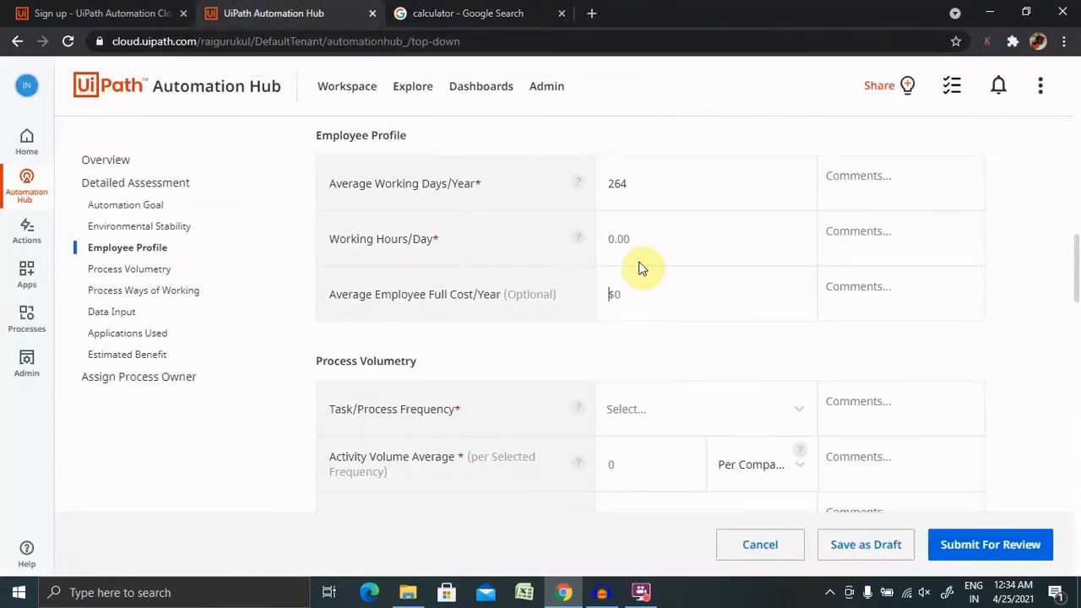
text(2)
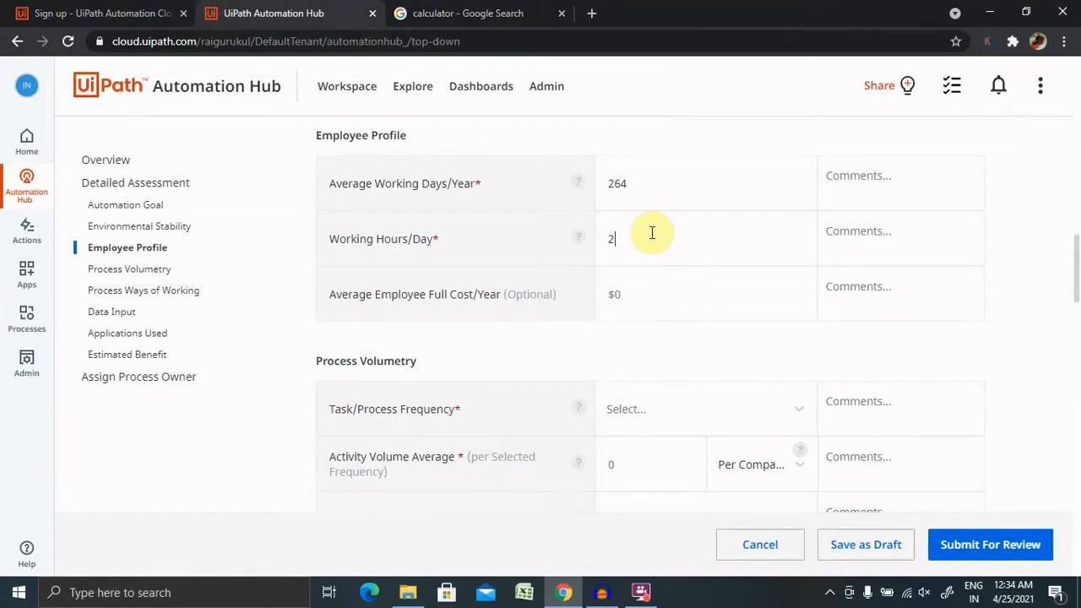
text(112)
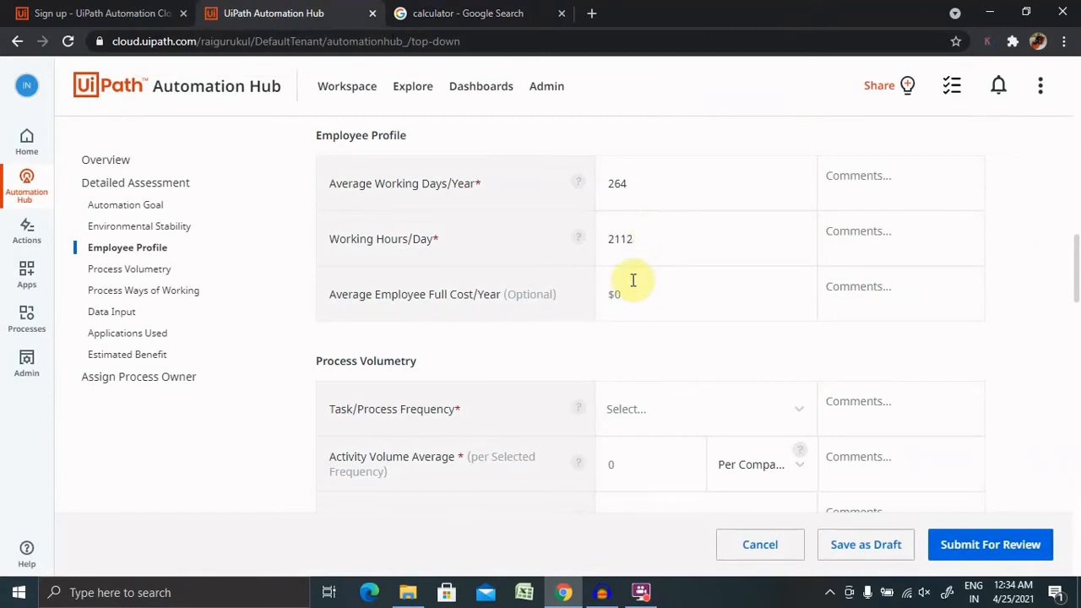
Set the average employee full cost per year to $23 and the task/process frequency to Weekly.
click(644, 301)
click(620, 415)
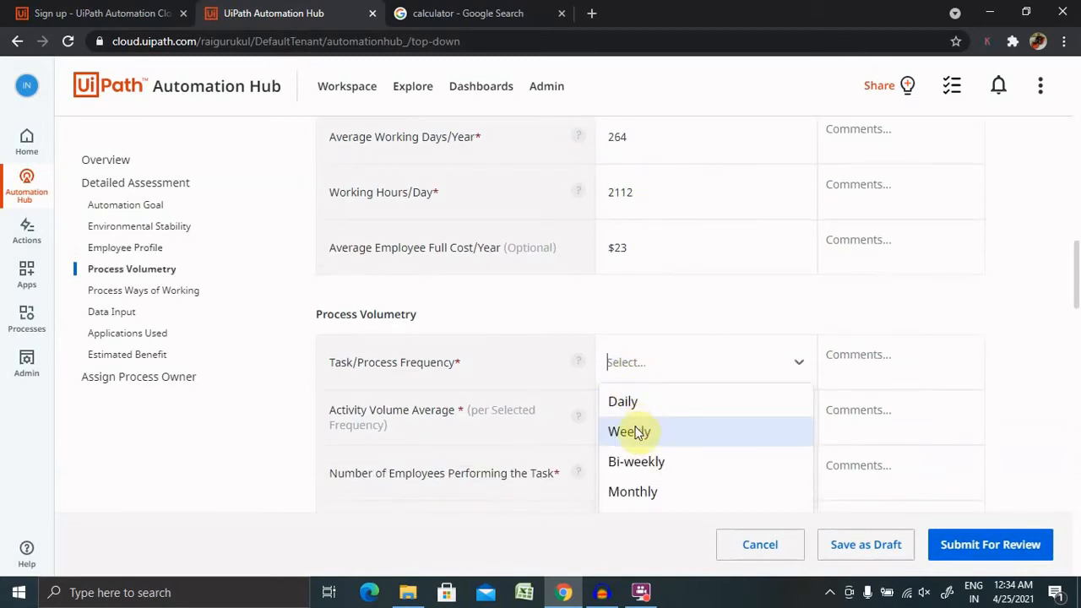
click(640, 440)
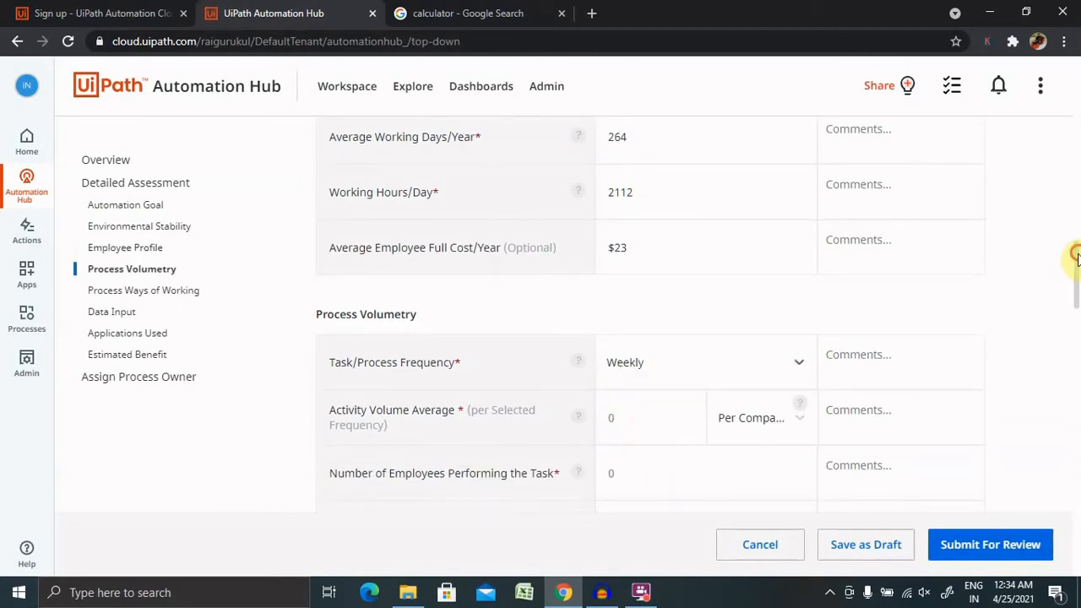
In the process volumetry, set the activity volume average to 32 and the average processing time per transaction to 3 minutes.
drag(1073, 253, 1072, 295)
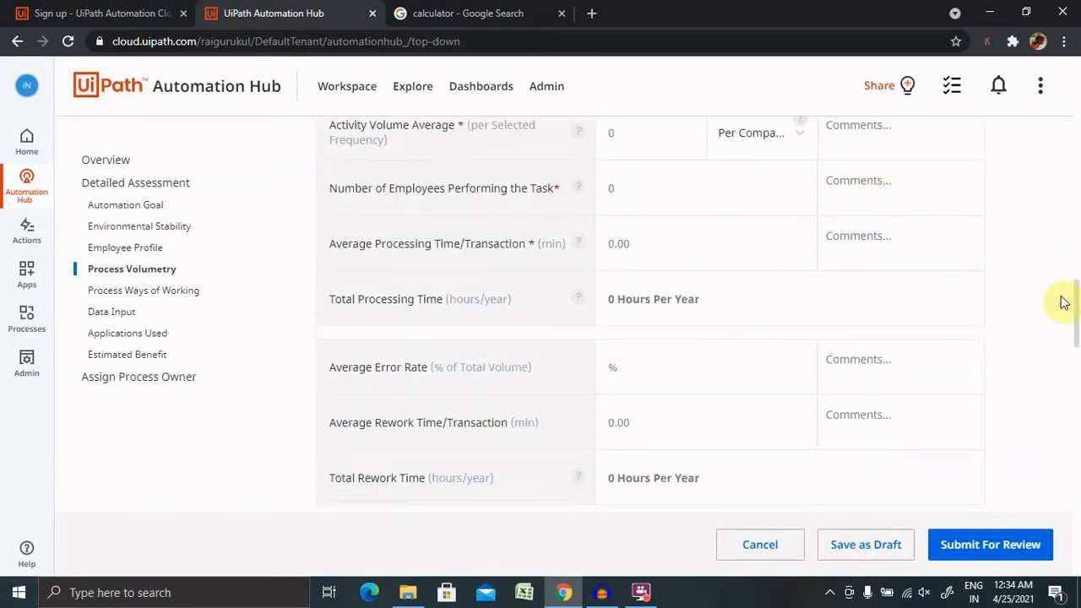
scroll(1078, 296, up, 1)
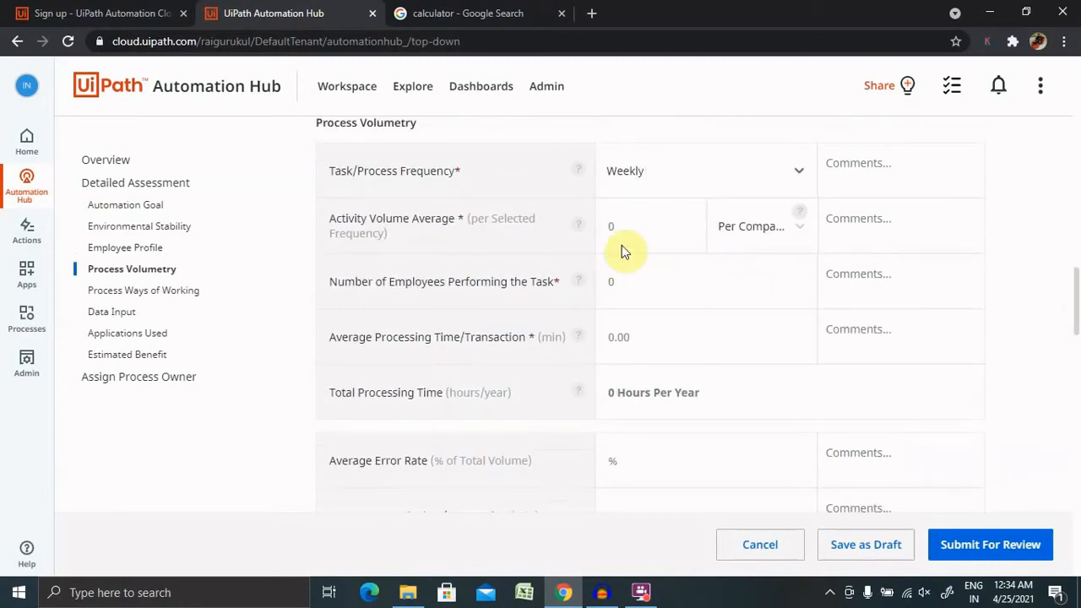
click(645, 230)
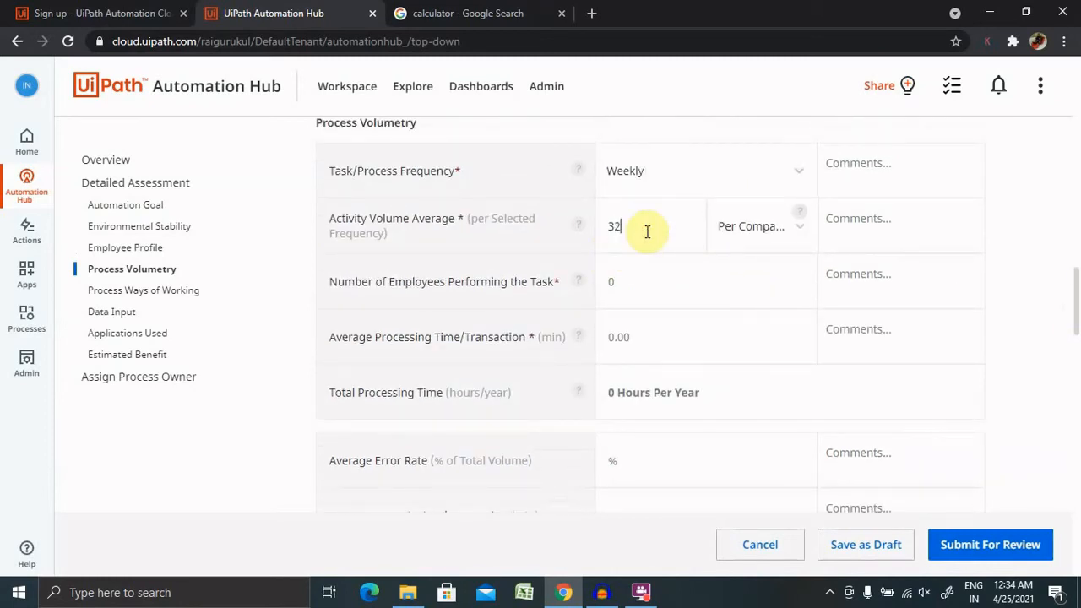
click(653, 344)
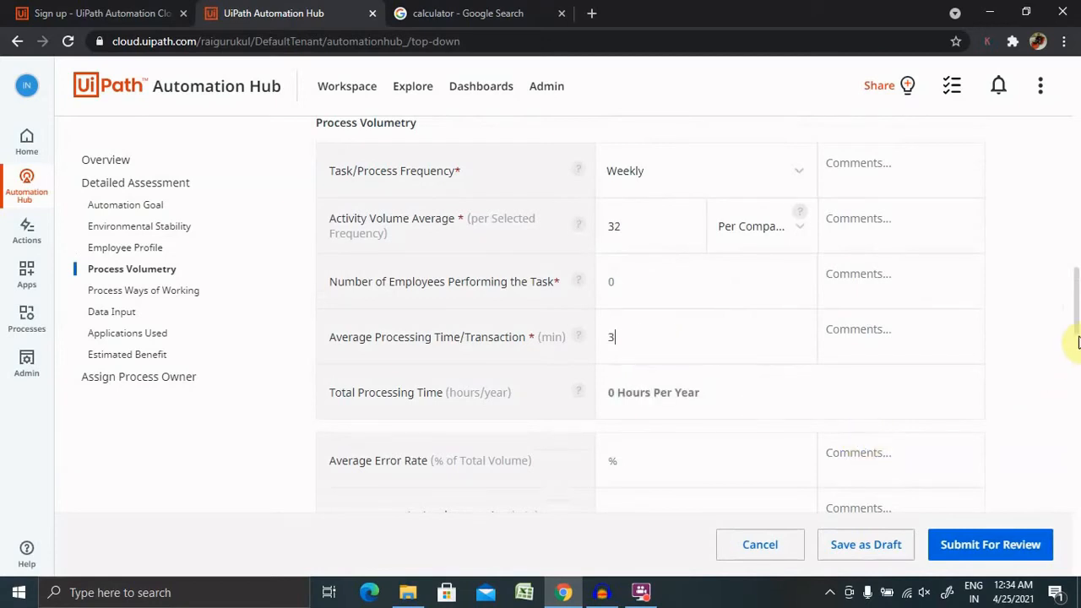
For the process ways of working, set the peaks to Rare but predictable event and the average number of steps to Between 20-50 Steps.
scroll(1078, 336, down, 2)
drag(1077, 336, 1078, 415)
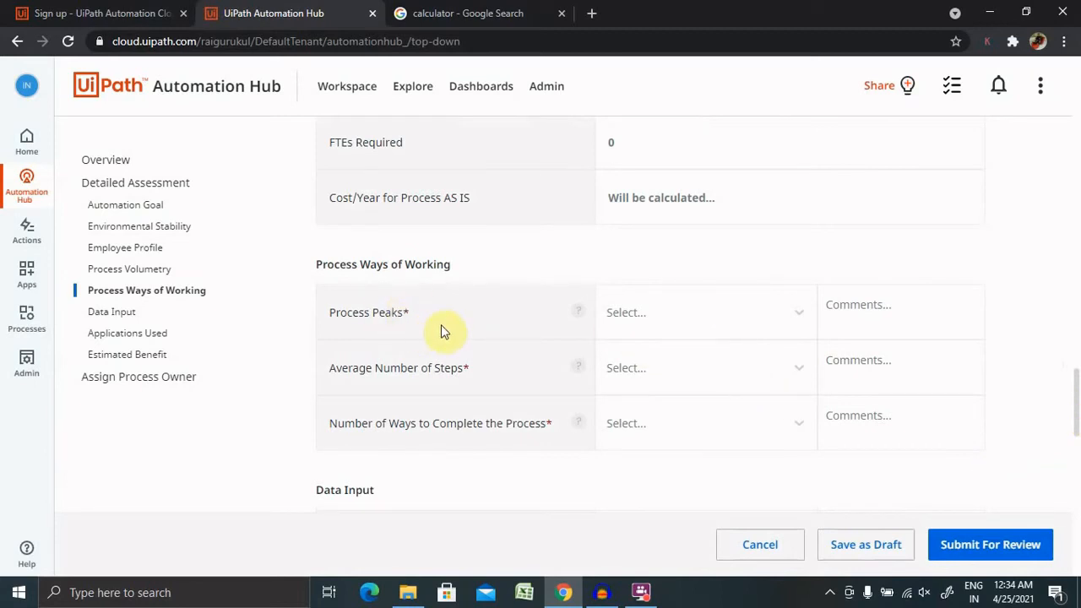
click(667, 320)
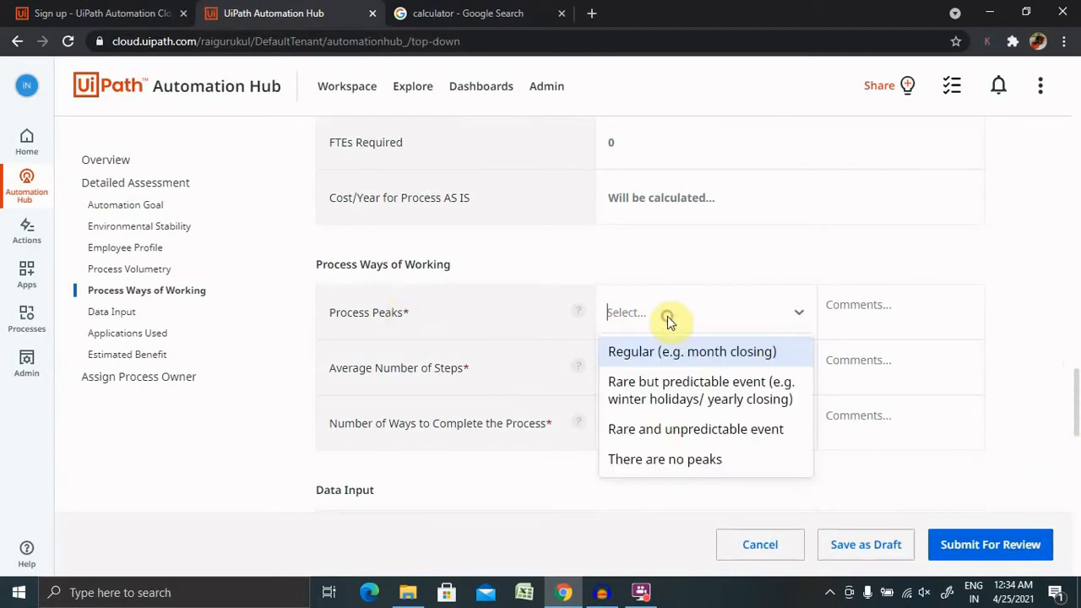
click(667, 397)
click(672, 368)
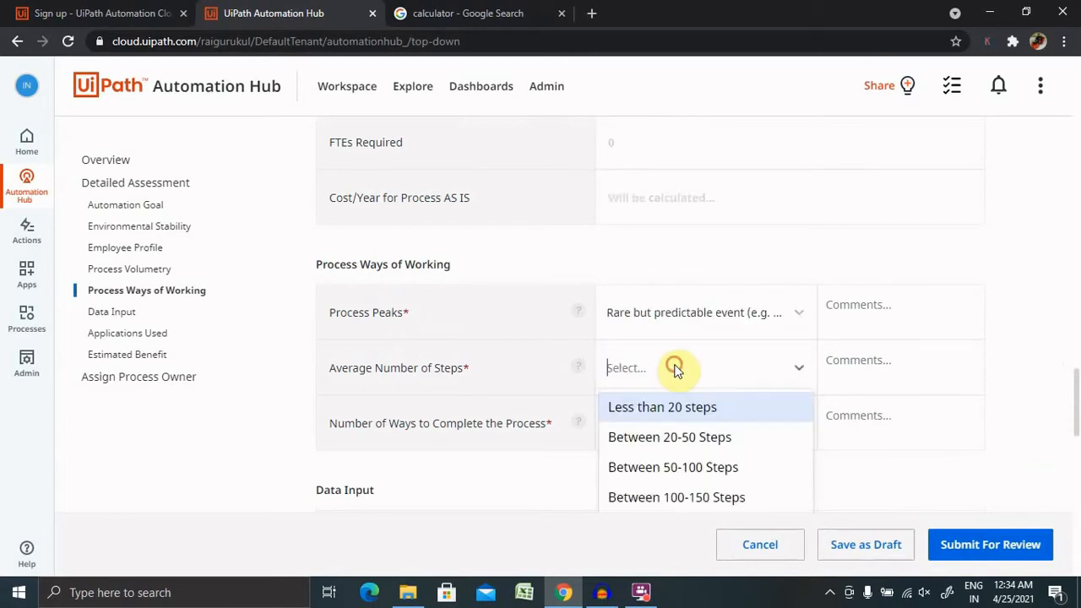
click(661, 435)
Set the number of ways to complete the process to "There are >=2 but <5 ways to complete the process".
scroll(1075, 395, down, 2)
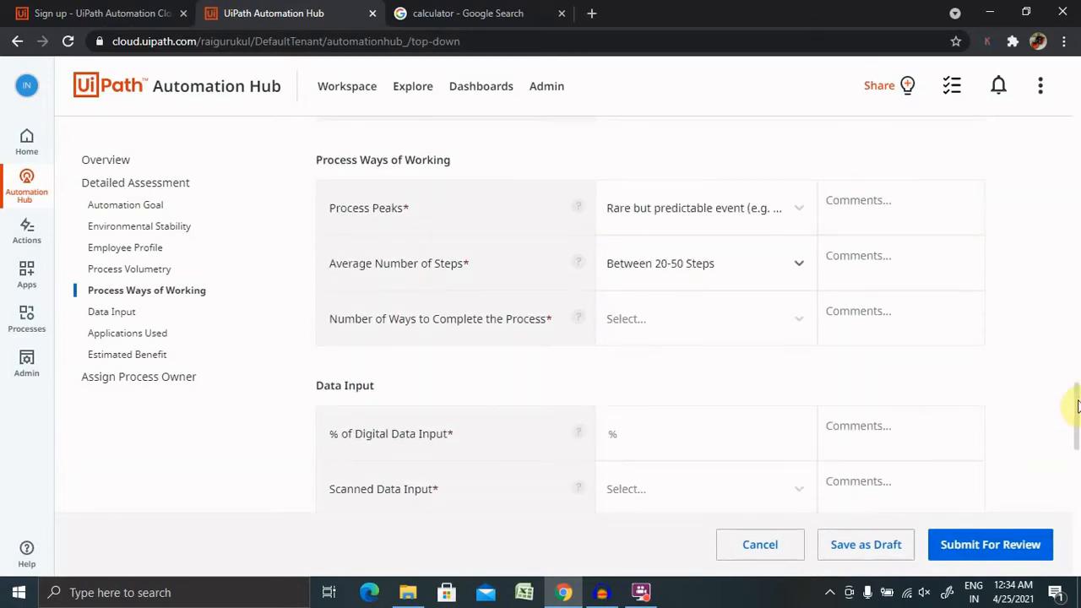
click(681, 313)
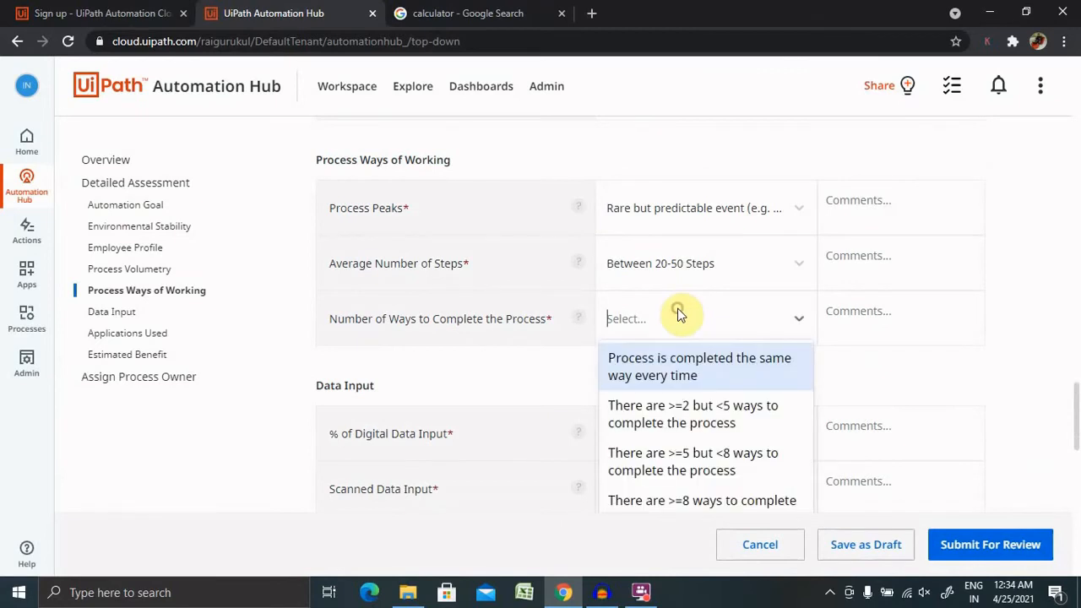
click(660, 421)
Enter 23% as the percentage of digital data input for the process.
drag(1075, 401, 1078, 444)
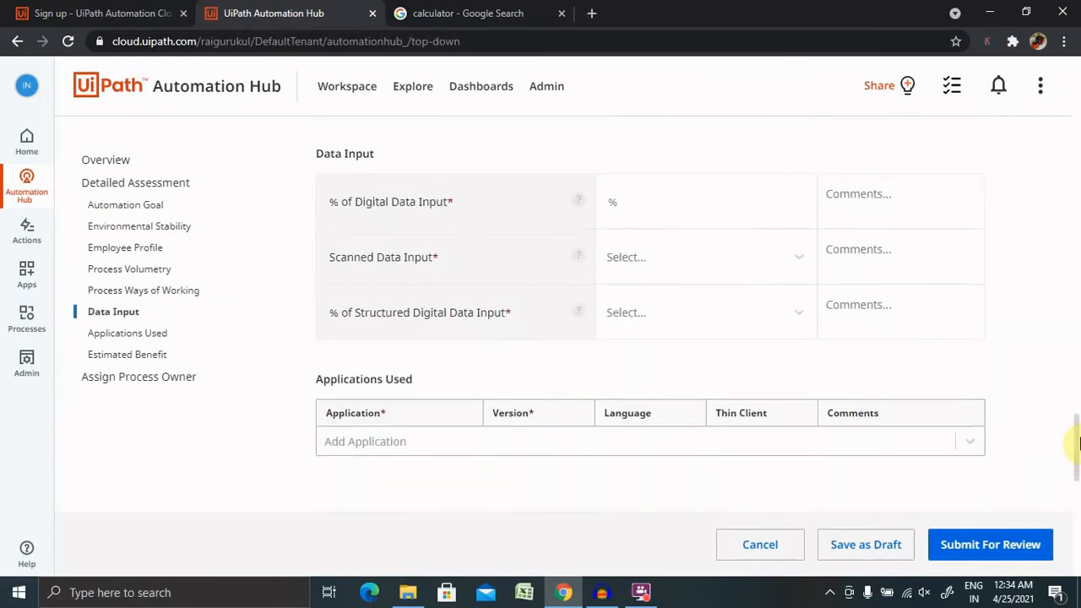
click(655, 202)
text(23)
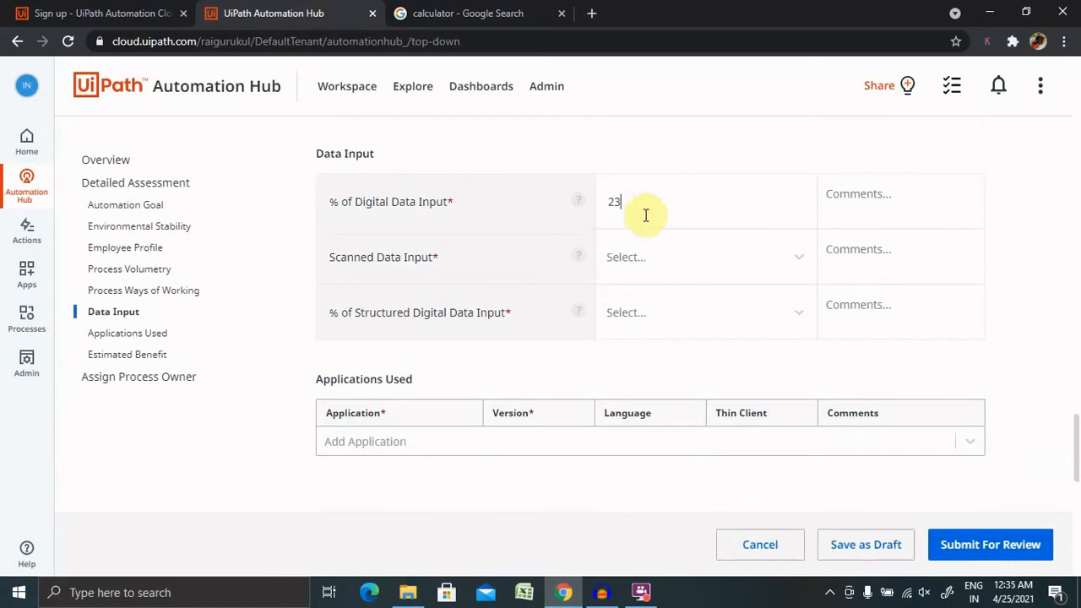
Set scanned data input to Yes and the percentage of structured digital data input to 60%-80%.
click(633, 255)
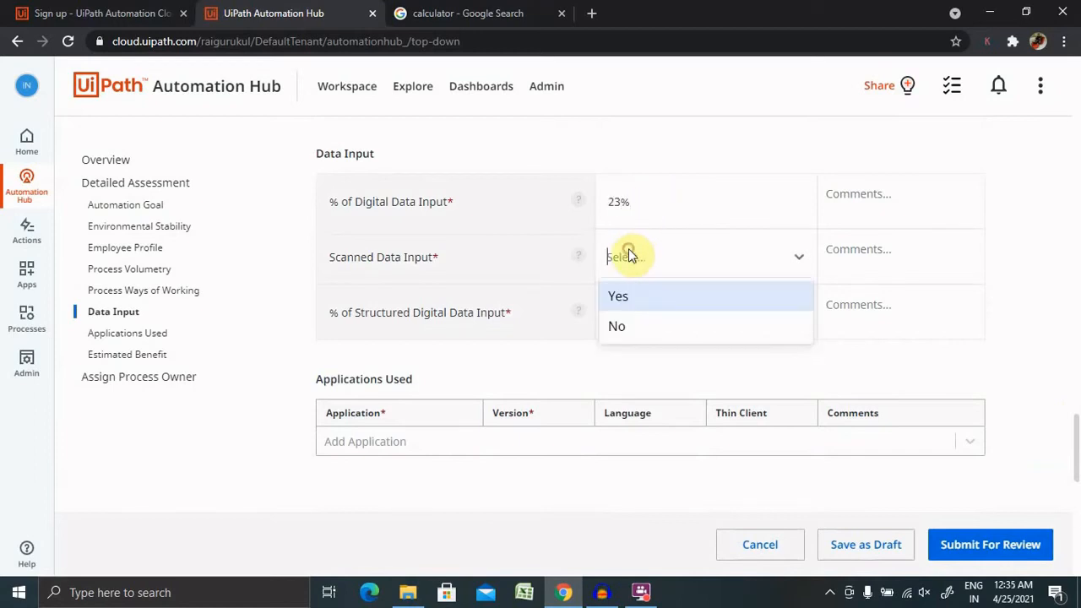
click(635, 307)
click(647, 314)
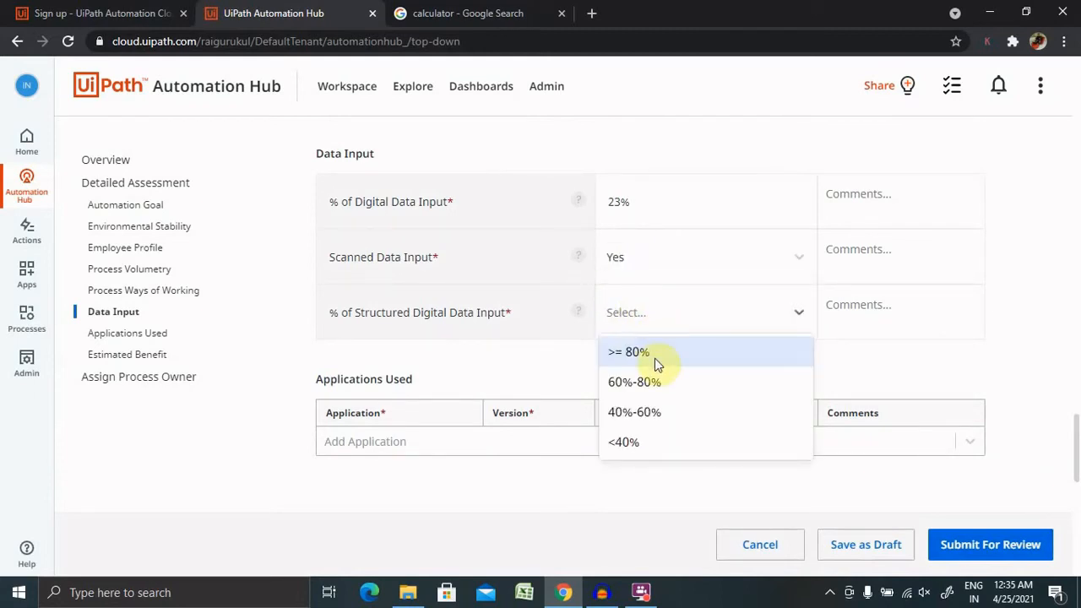
click(656, 382)
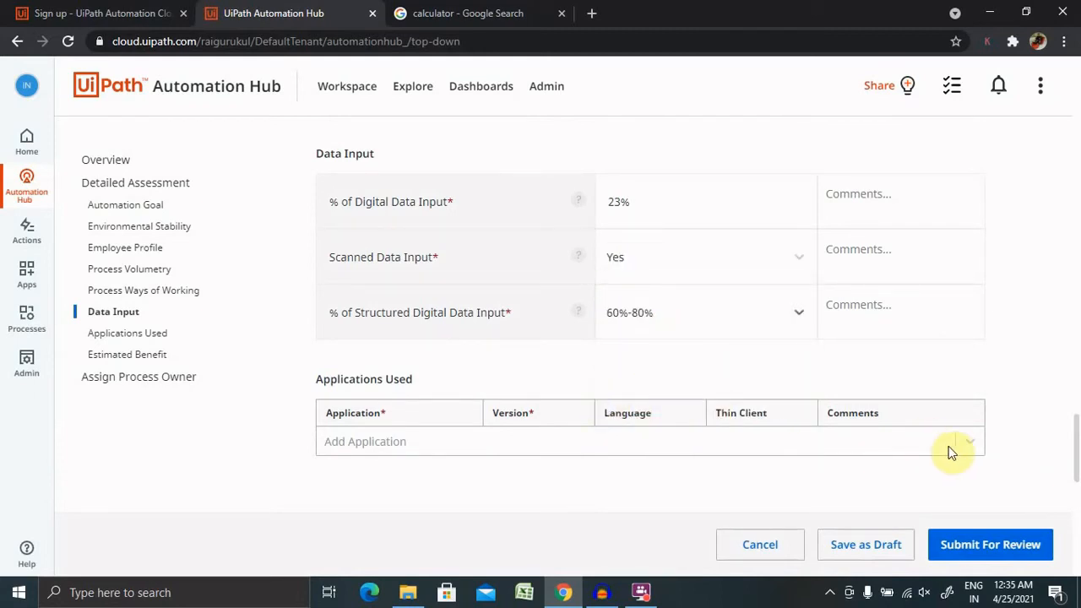
Add UiPath Studio 2019.10.4+ EN and UiPath Studio 2019.12.0+ EN to the applications used by the process.
scroll(1077, 405, down, 2)
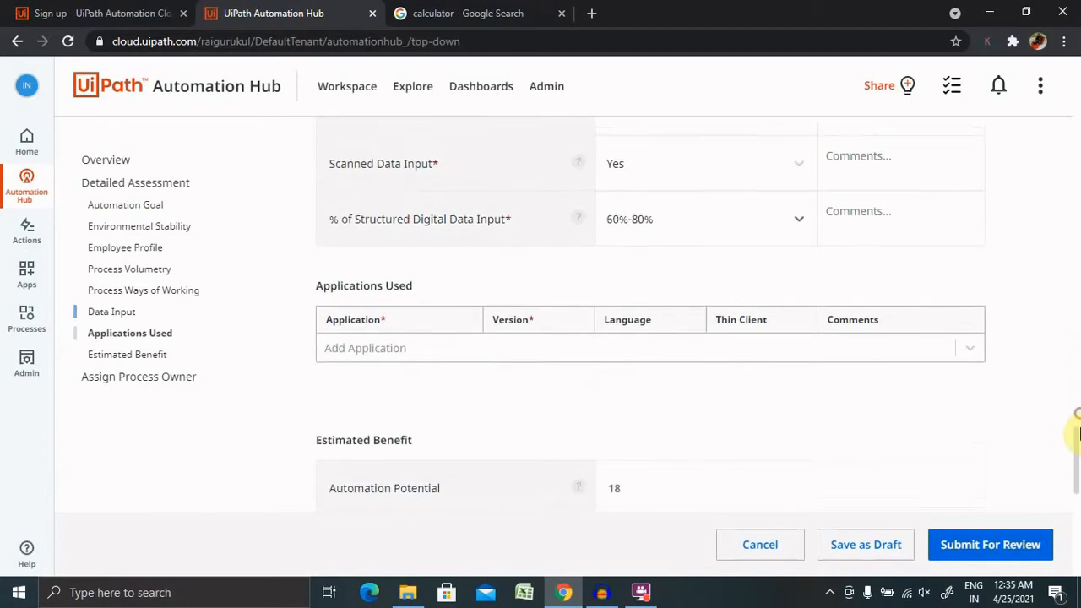
click(423, 333)
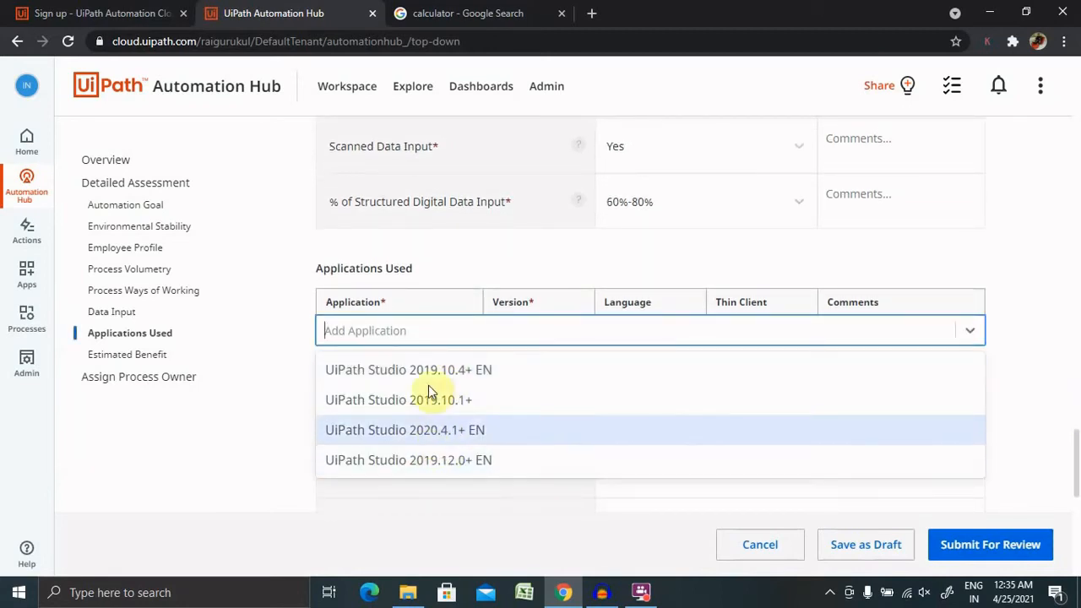
click(439, 381)
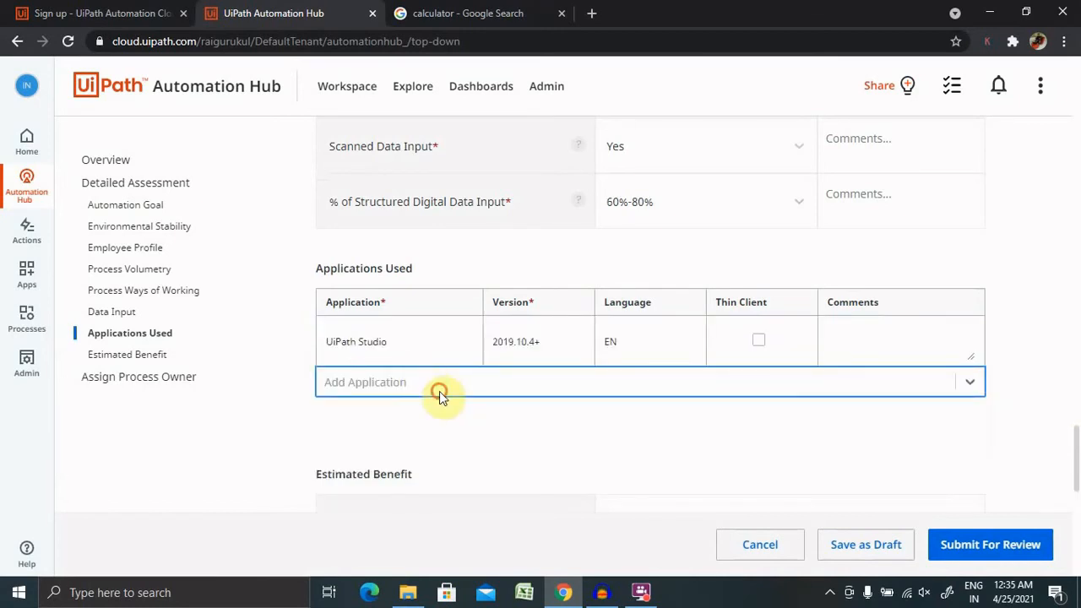
click(439, 390)
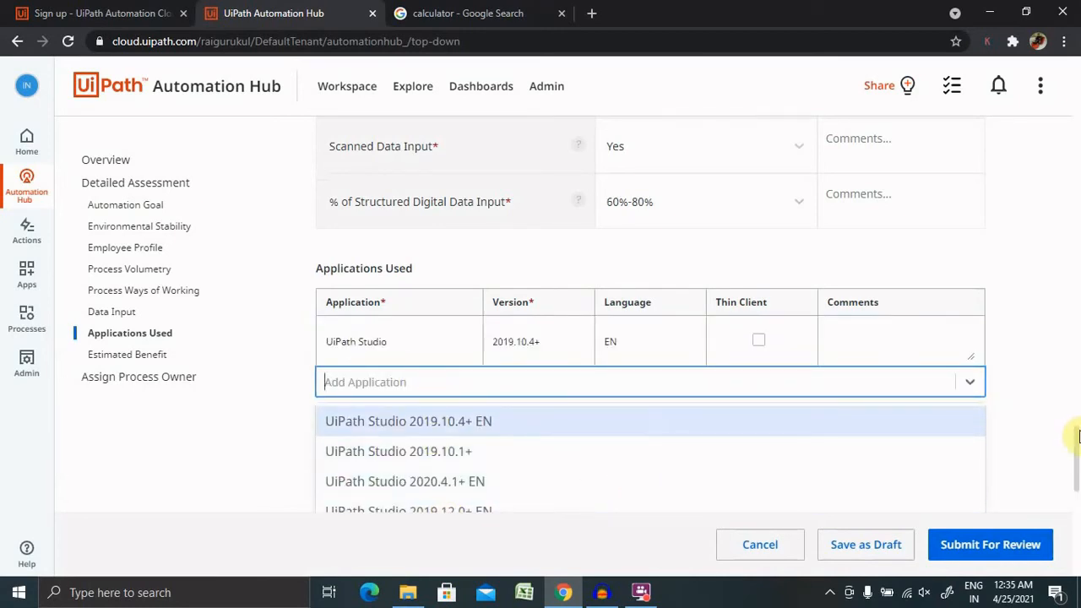
scroll(1079, 435, down, 1)
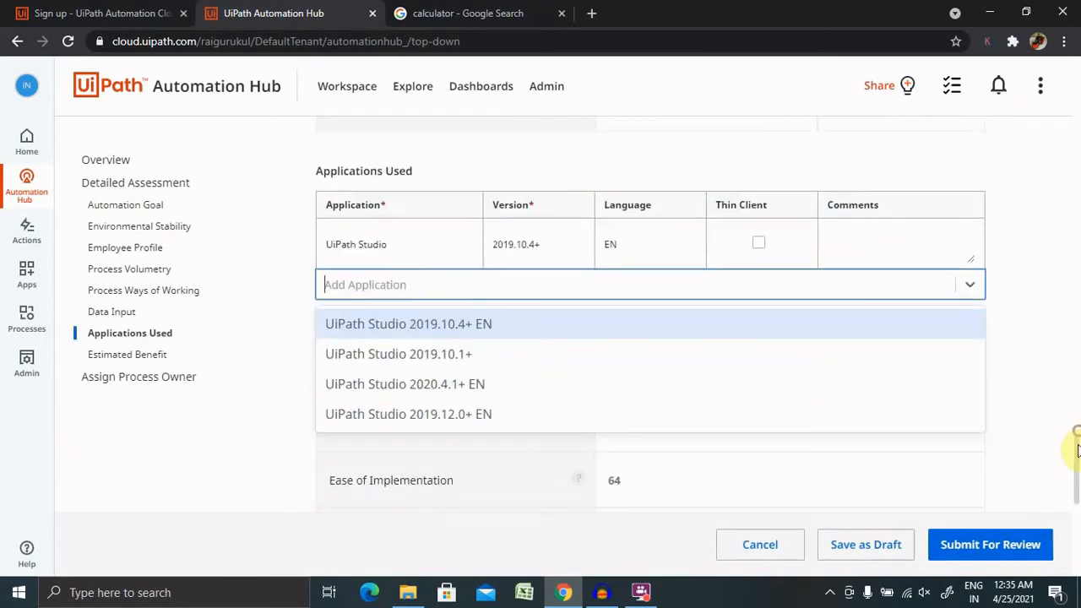
click(450, 414)
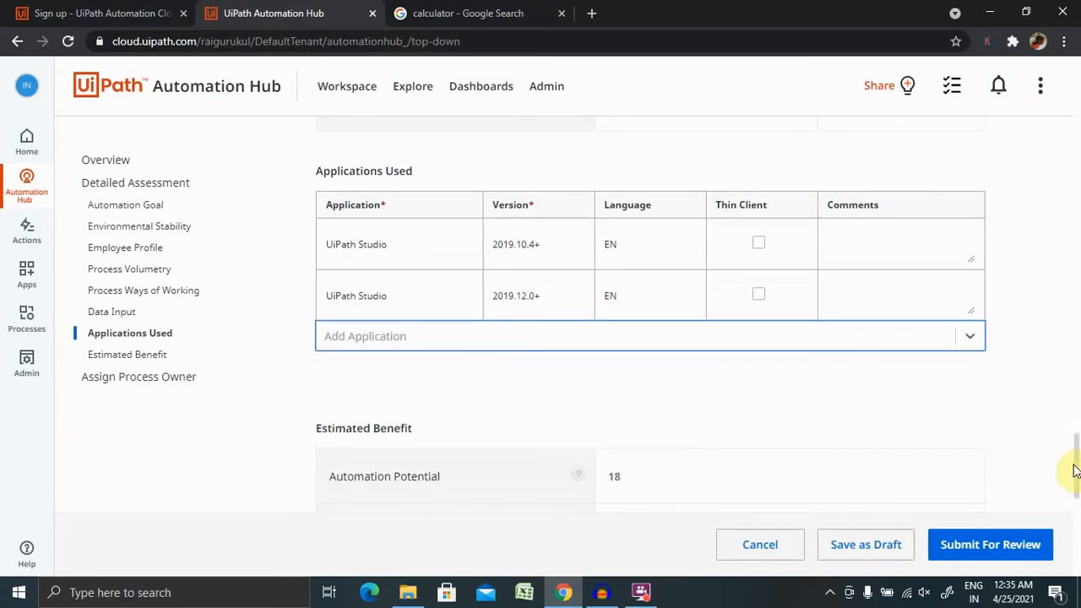
Try to submit the idea for review by the Process Owner.
scroll(1073, 465, down, 2)
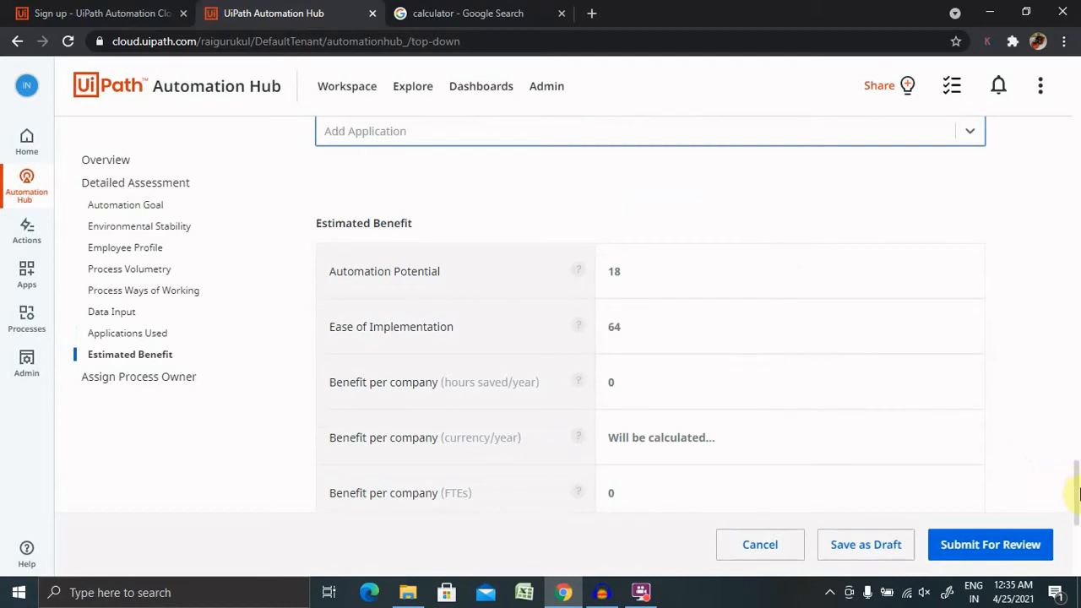
drag(1077, 507, 1077, 562)
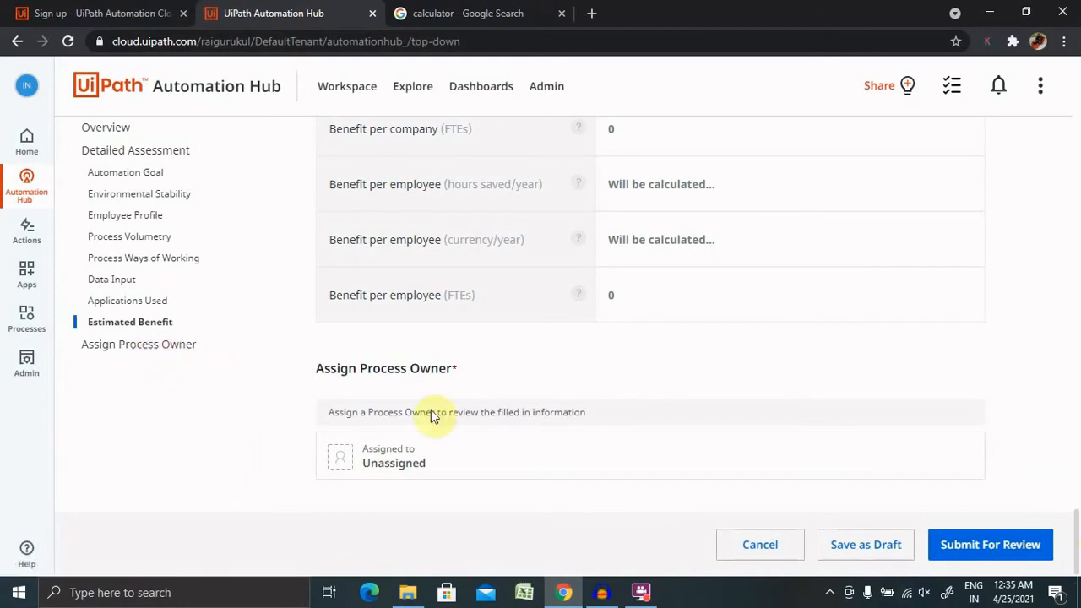
click(1010, 545)
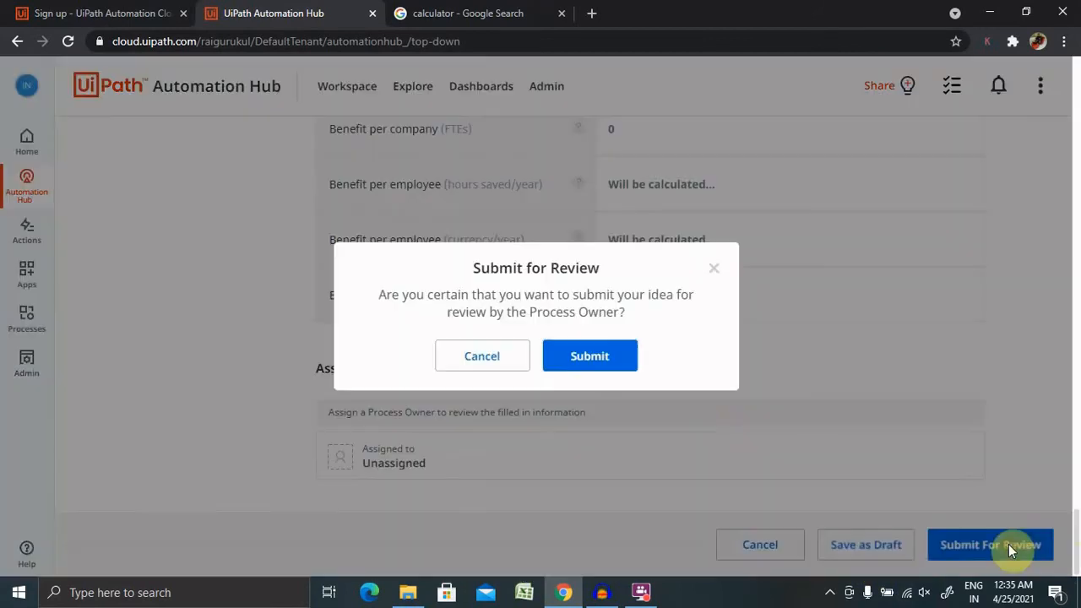
click(585, 362)
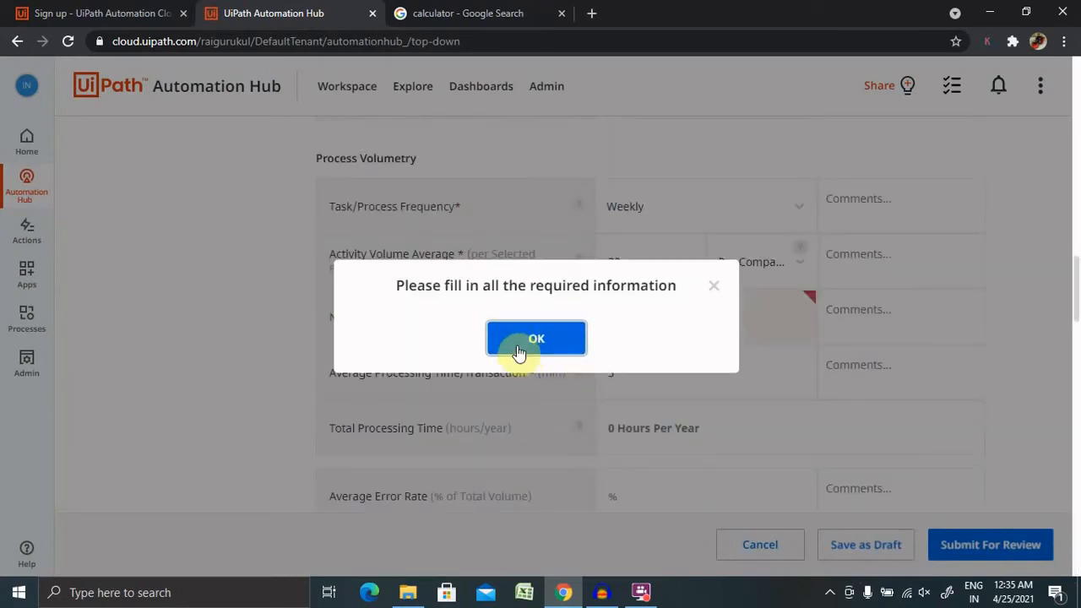
click(519, 353)
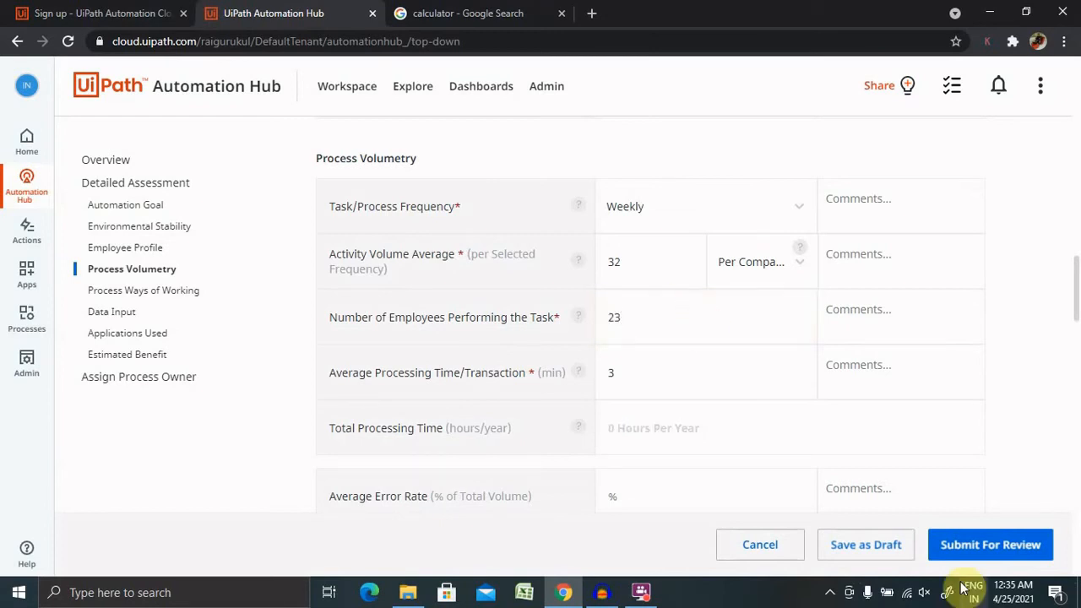
Set the number of employees performing the task to 23 and retry submitting the idea for review.
click(1013, 555)
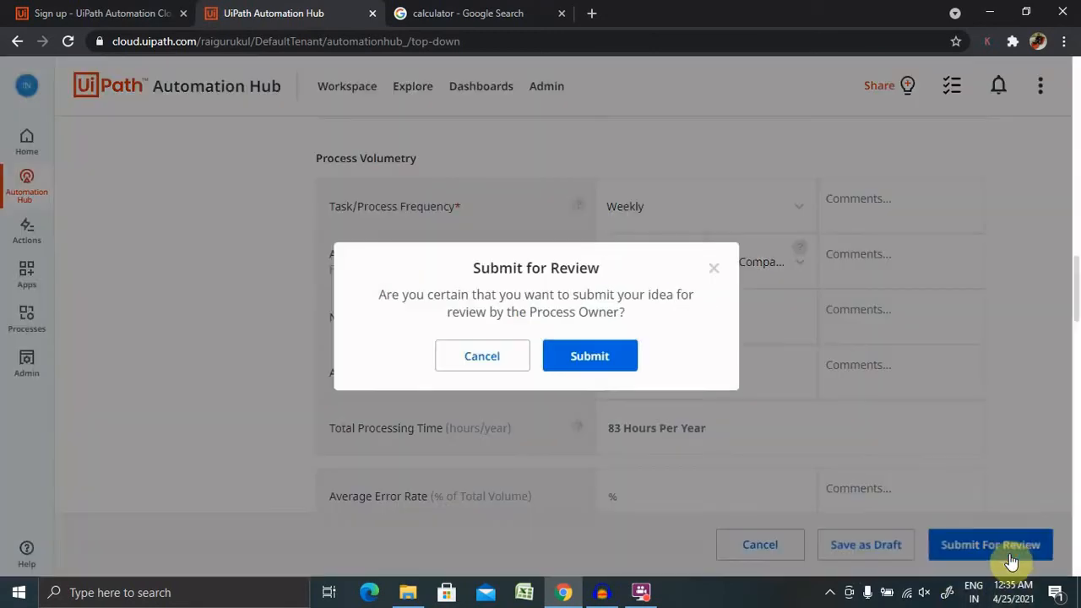
click(608, 355)
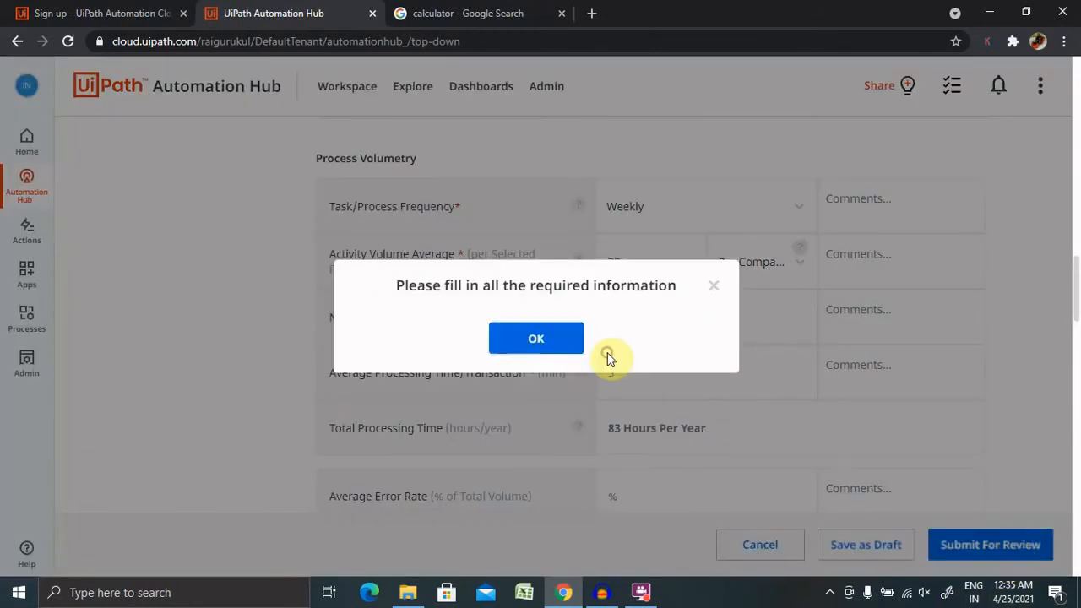
click(541, 348)
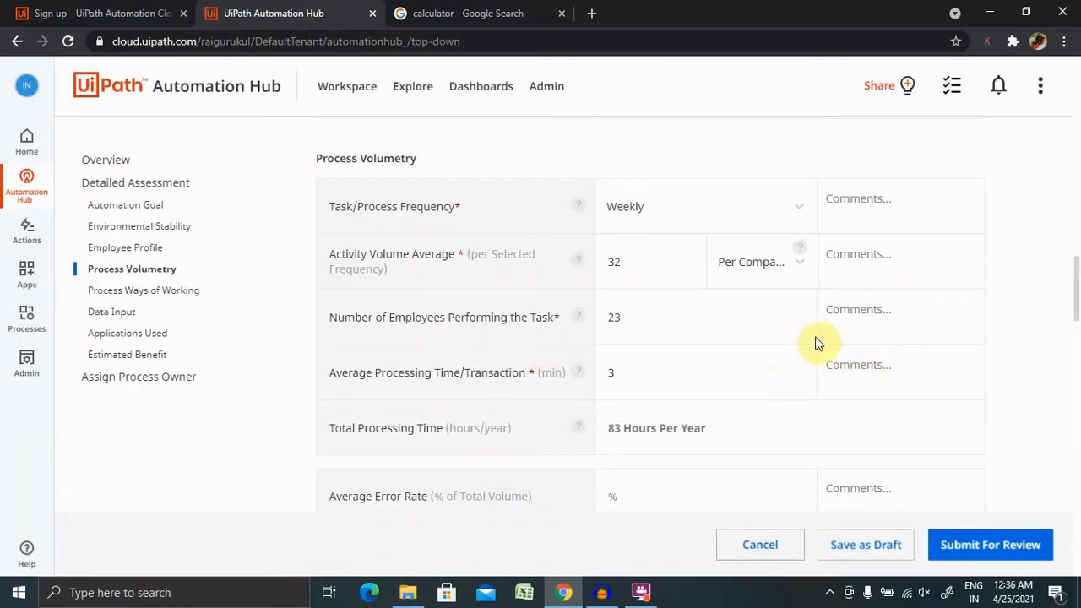
Set the page zoom to 110% and attempt the review submission once more.
click(1010, 543)
key(ctrl+minus)
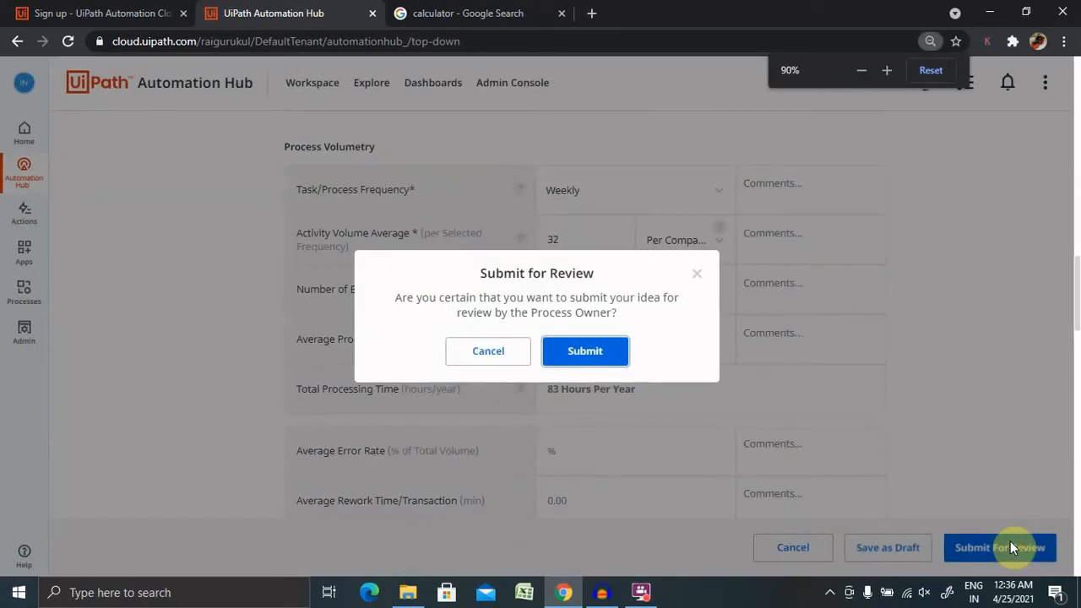
key(ctrl+minus)
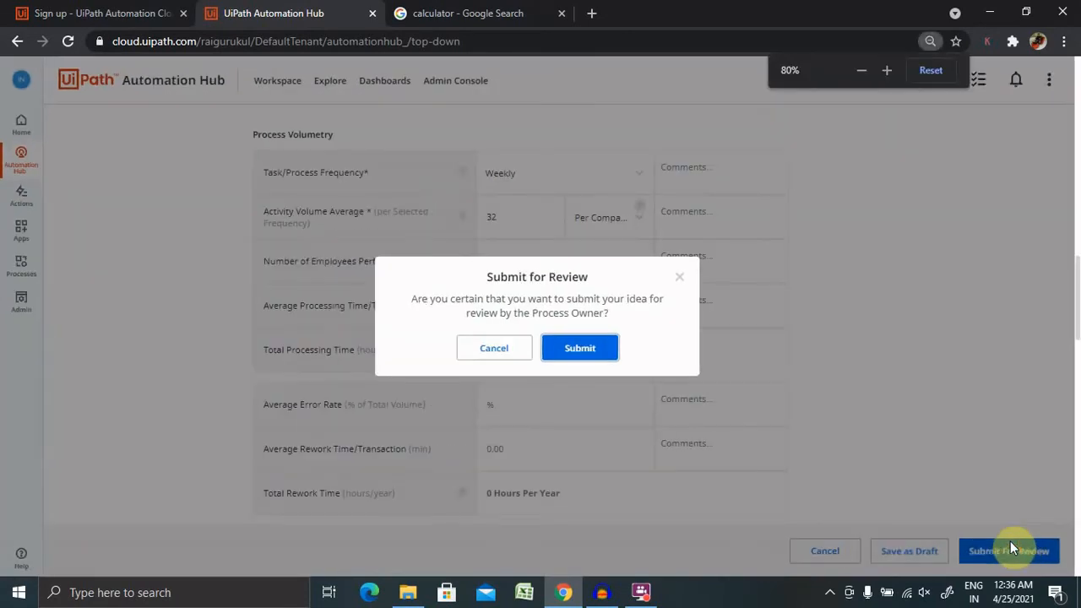
click(1063, 40)
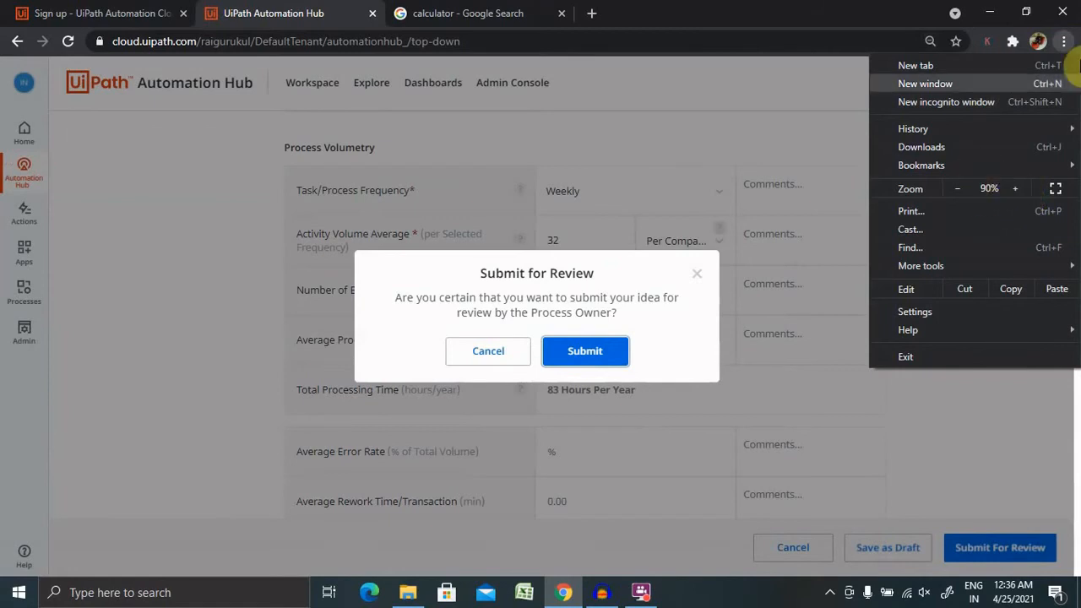
click(1020, 189)
click(1021, 188)
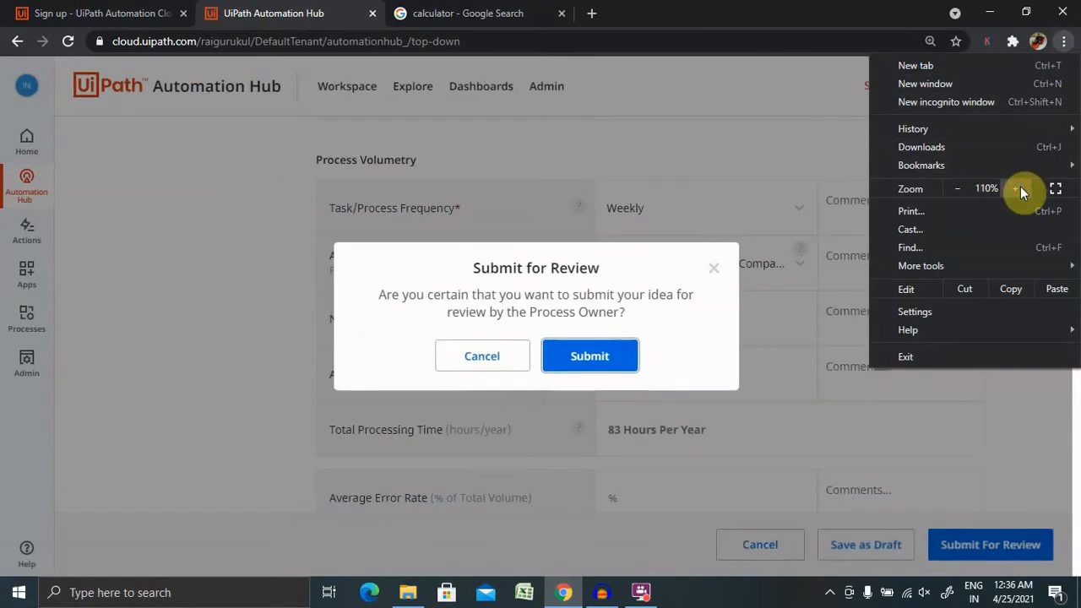
click(596, 359)
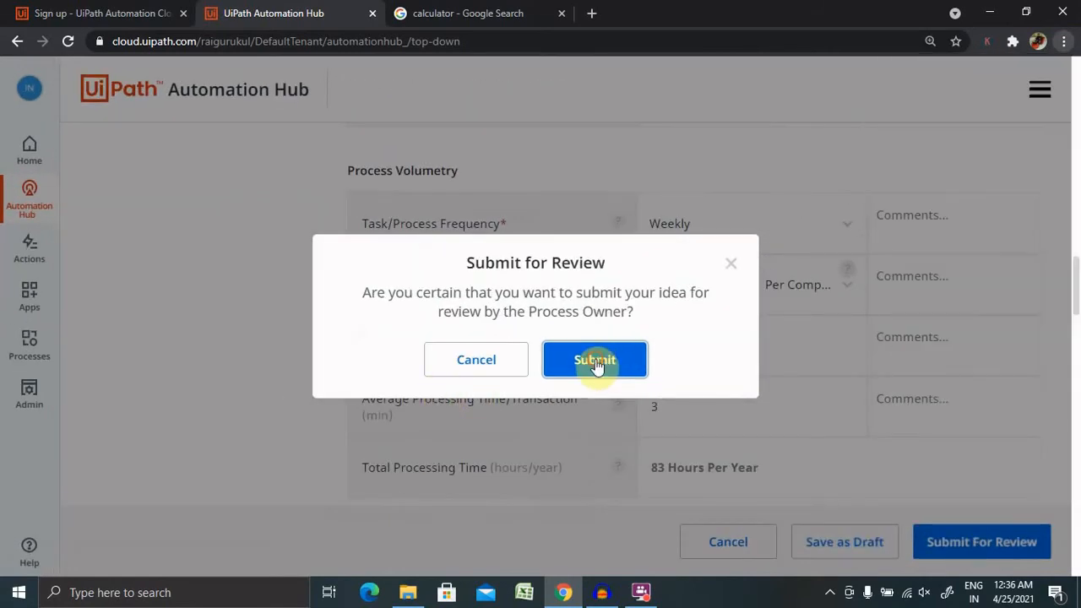
click(596, 359)
click(515, 345)
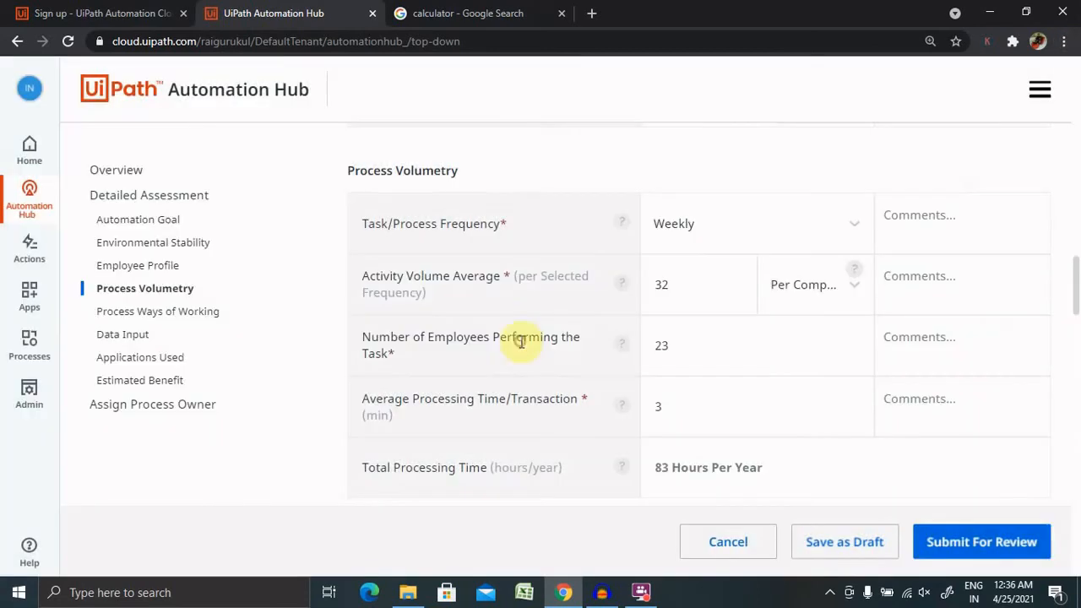
Check the form for missing required fields and assign the listed collaborator as the Process Owner.
drag(1078, 277, 1078, 177)
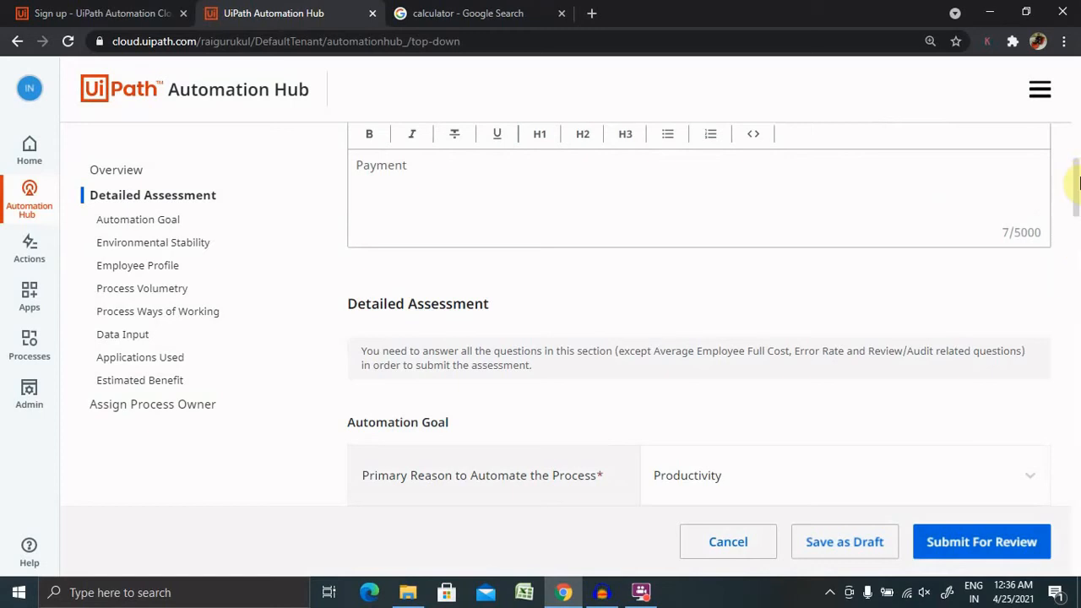
drag(1078, 179, 1076, 236)
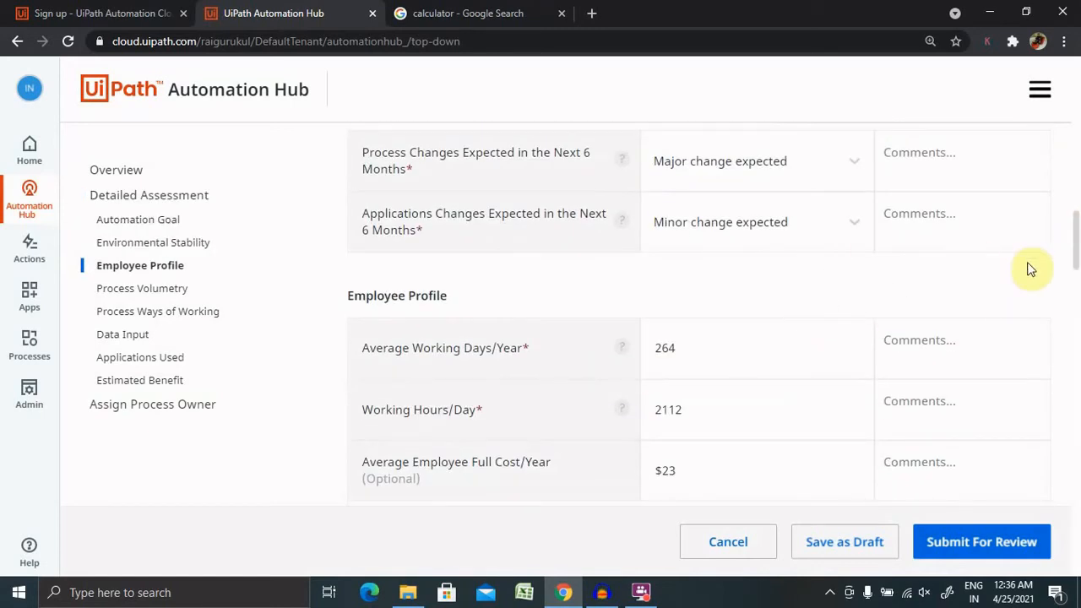
drag(1074, 265, 1078, 575)
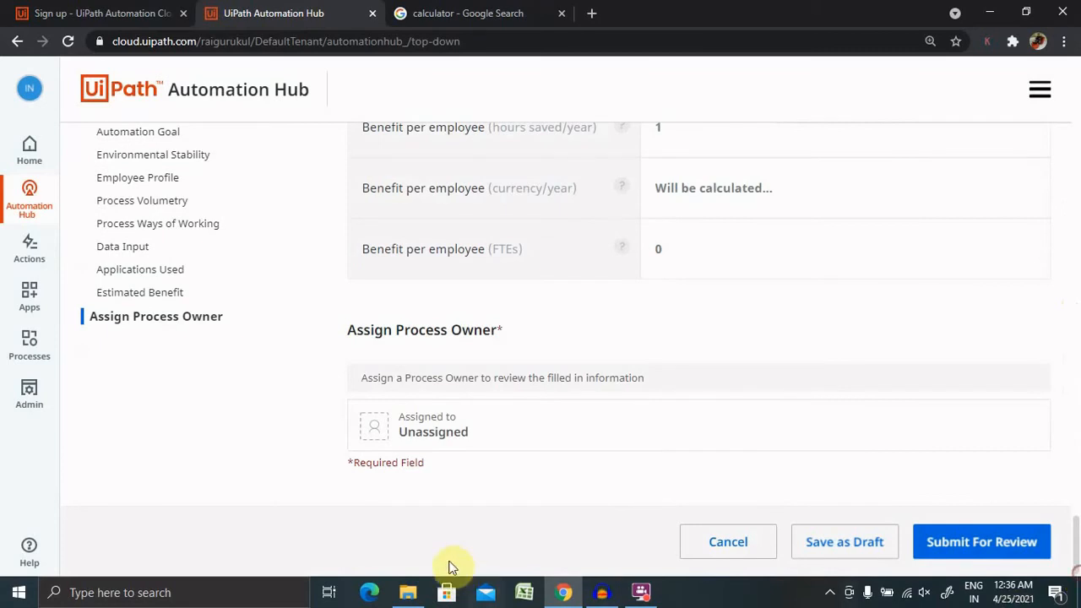
click(492, 436)
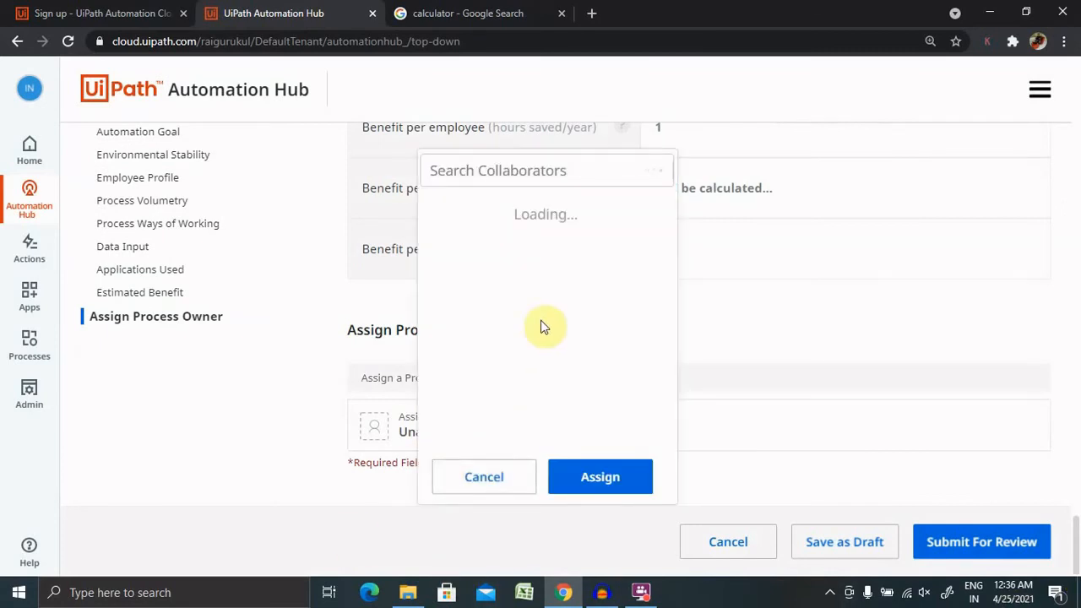
click(570, 221)
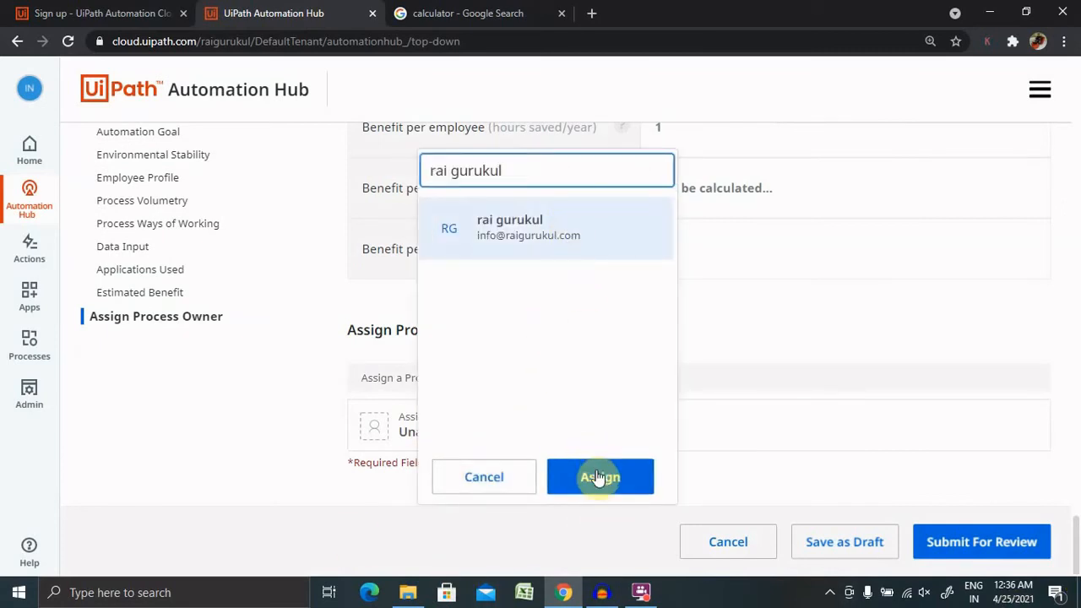
click(599, 475)
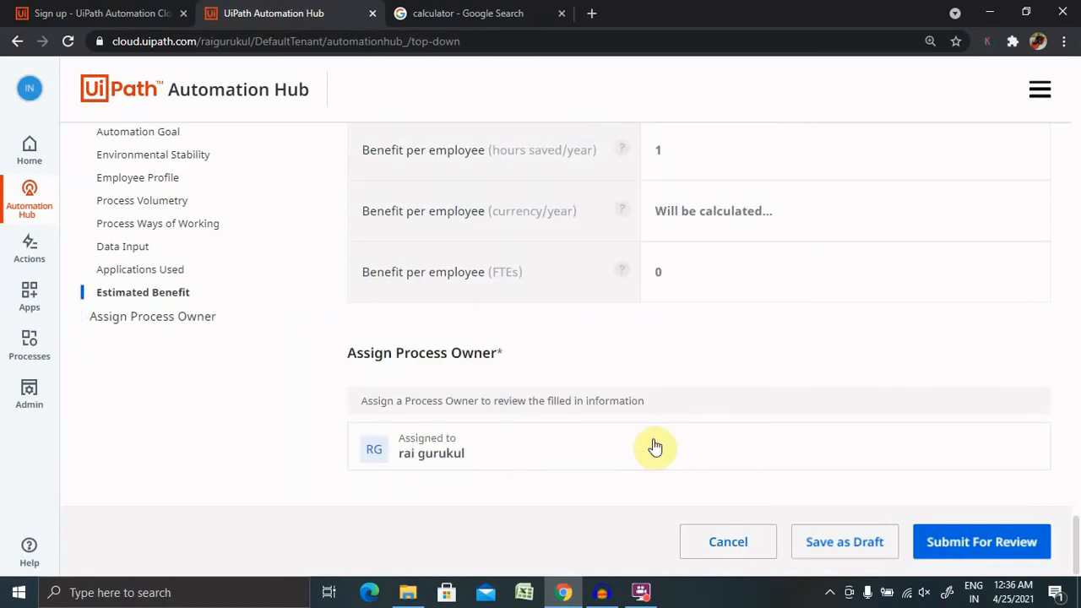
Submit the completed Ecommerce idea for review by its assigned Process Owner and close the confirmation.
key(ctrl+plus)
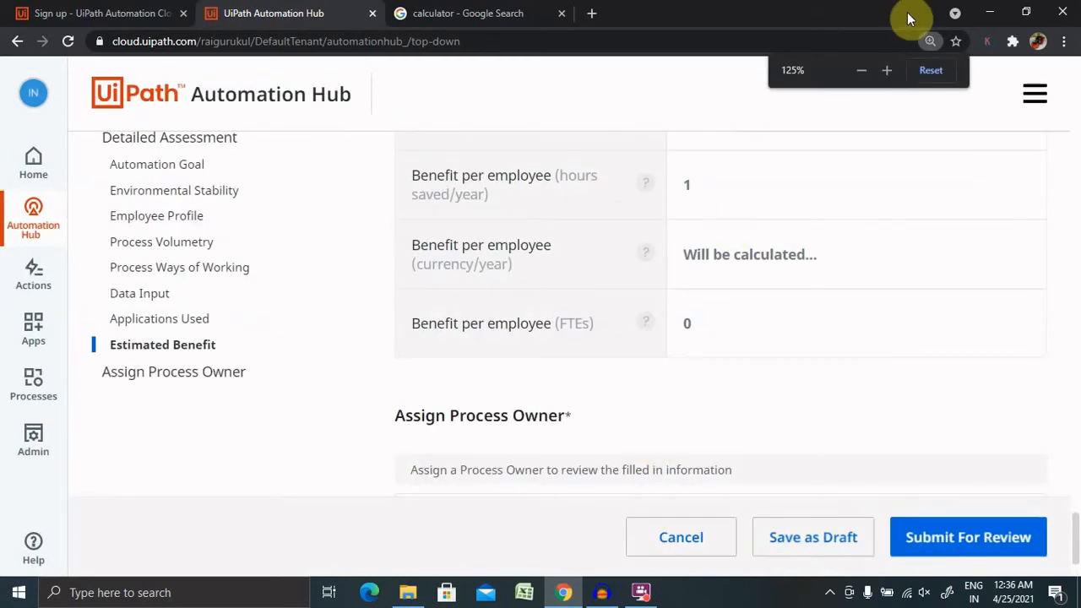
click(862, 71)
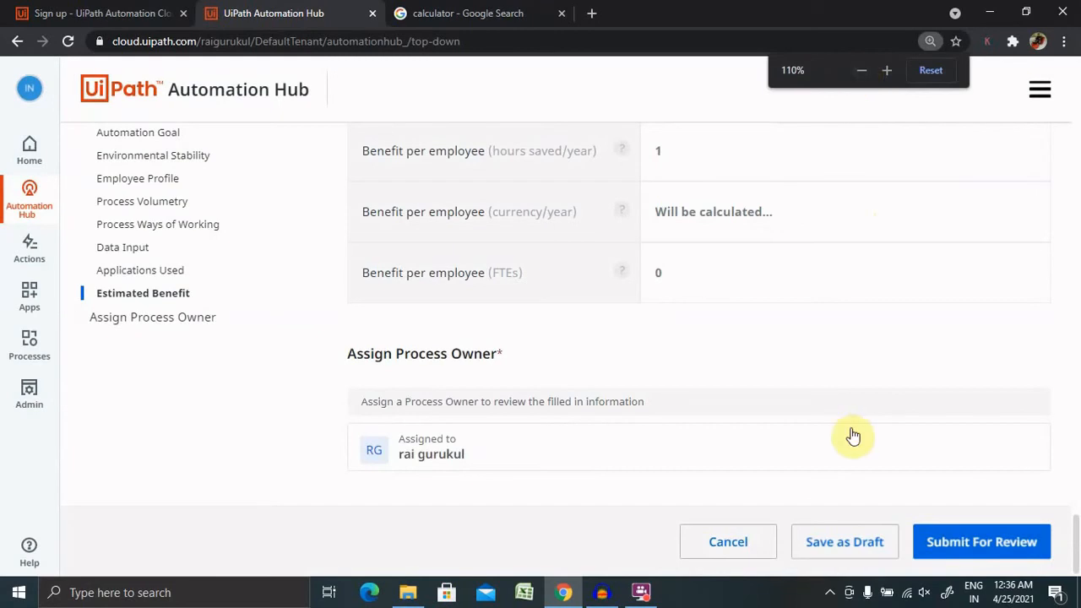
click(957, 553)
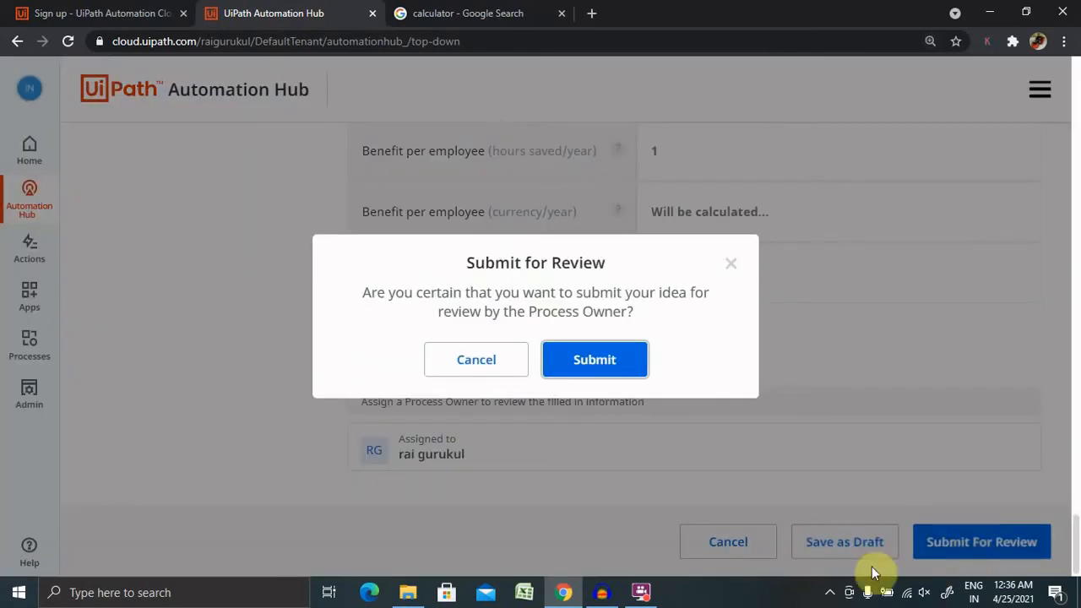
click(580, 373)
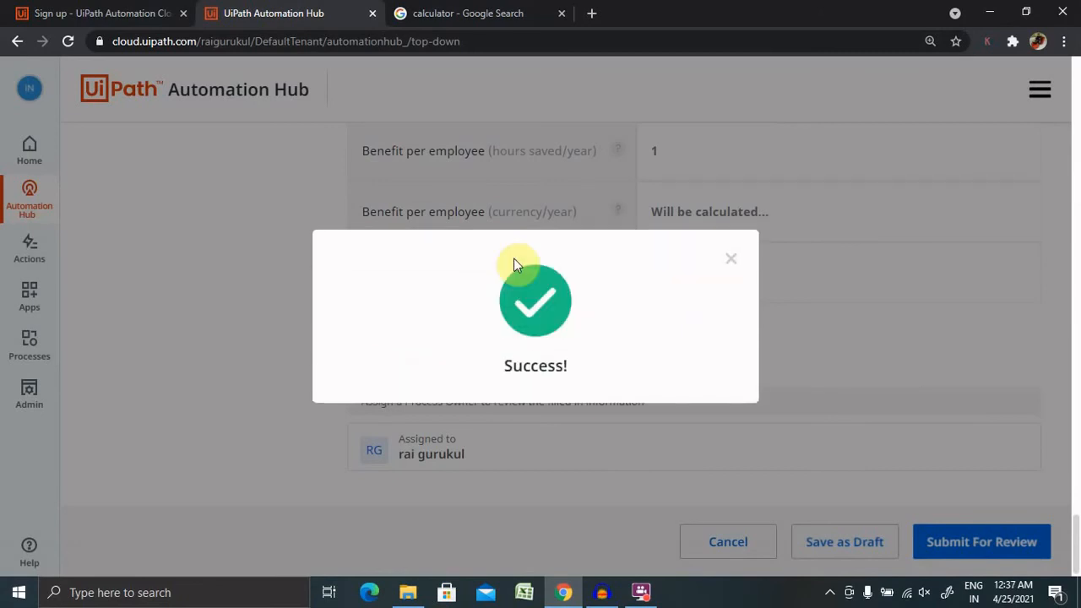
click(731, 259)
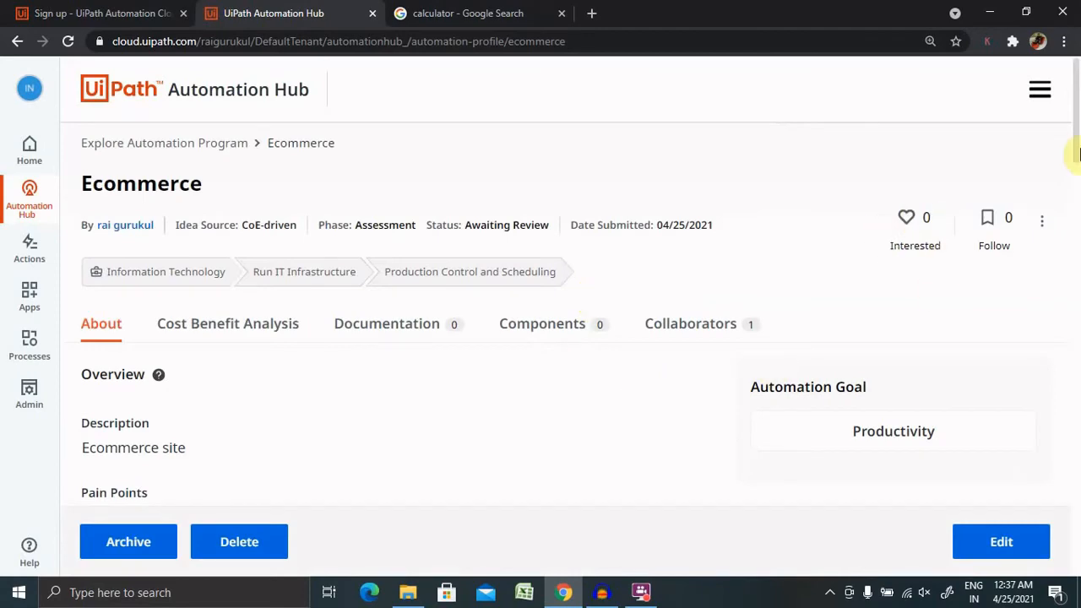
Review the submitted Ecommerce idea's About details, including its process ways of working and data input answers.
drag(1079, 138, 1068, 473)
scroll(1068, 473, up, 4)
scroll(1068, 475, down, 5)
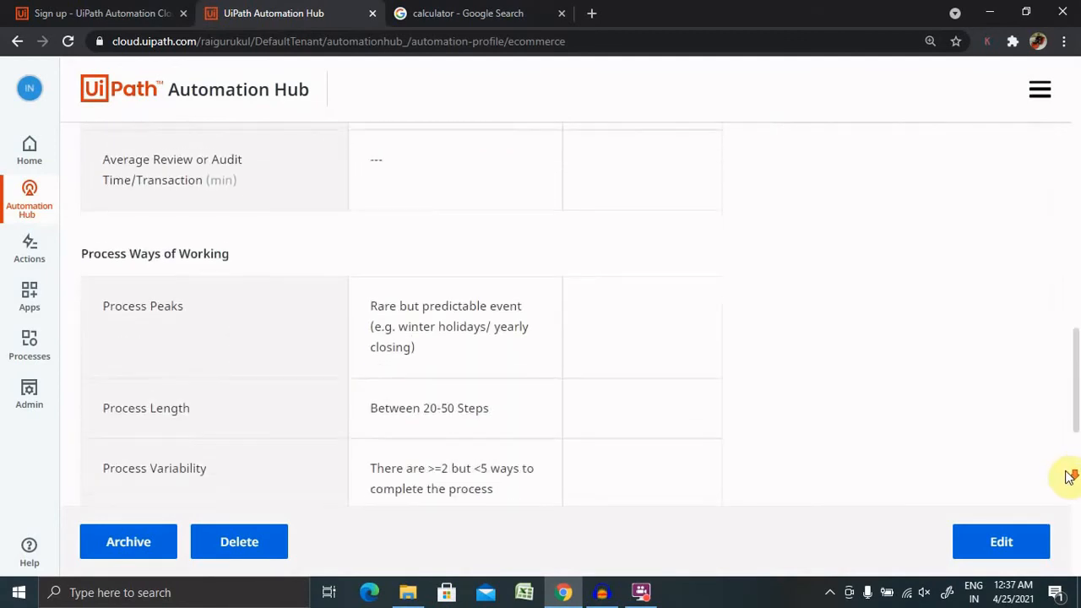
scroll(1068, 475, up, 1)
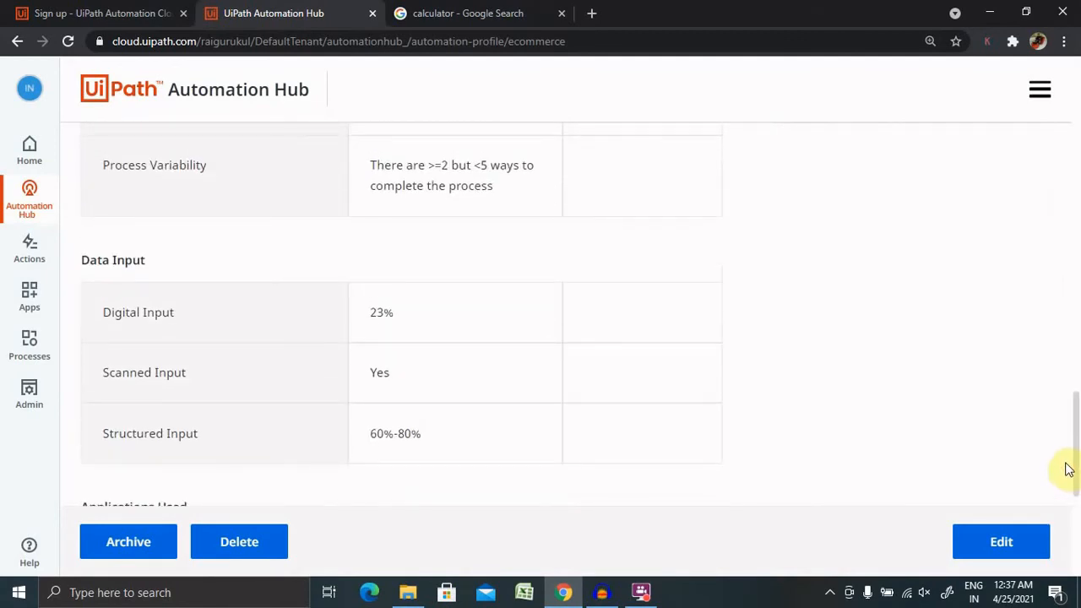
drag(1076, 459, 1076, 140)
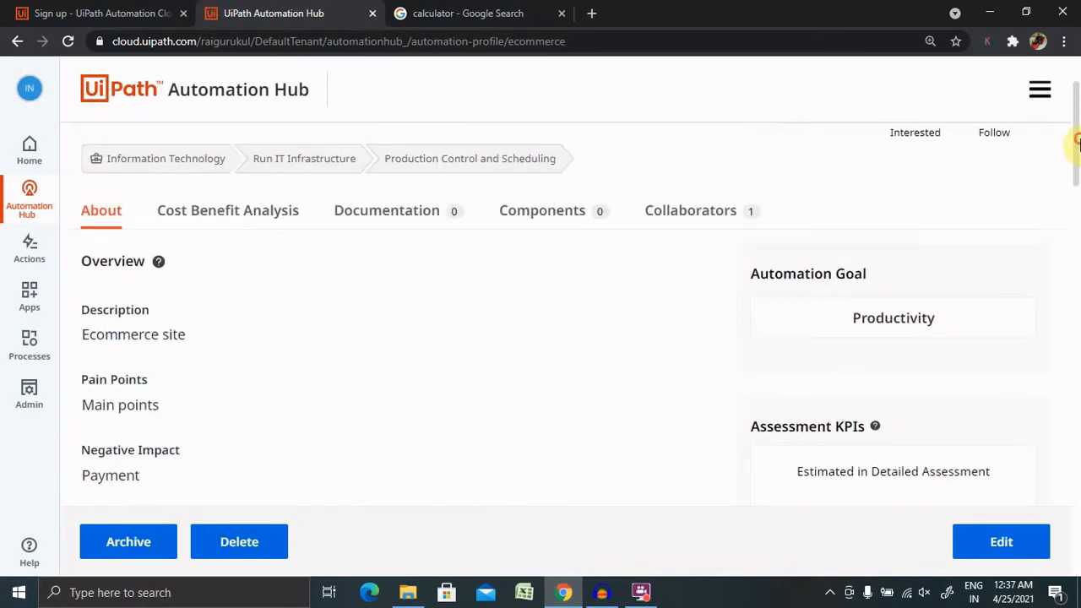
View the Ecommerce idea's cost benefit analysis and its collaborators.
click(262, 220)
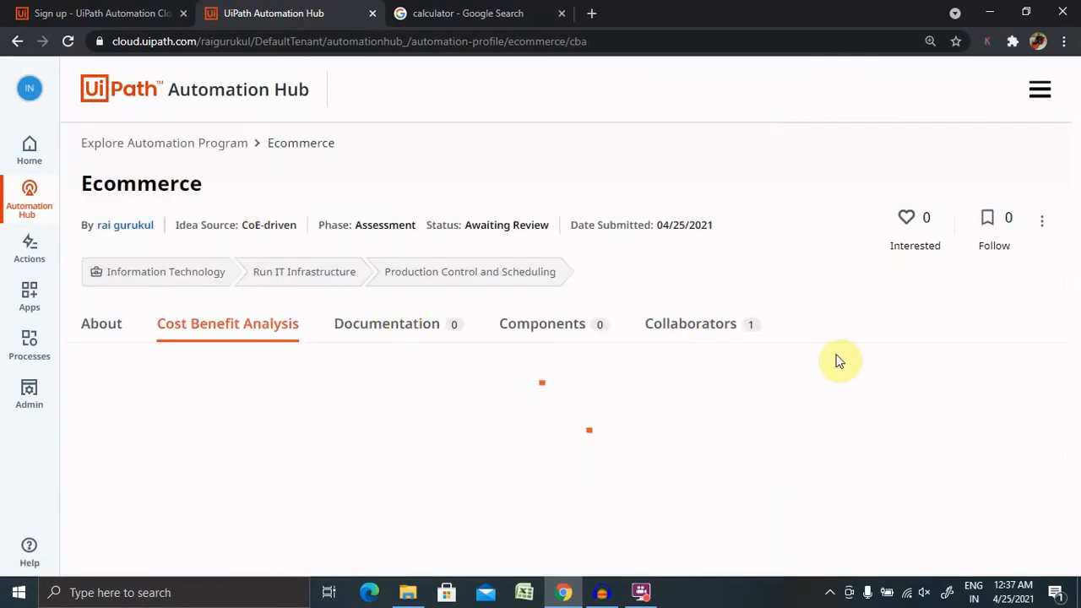
drag(1077, 326, 1075, 230)
right_click(450, 313)
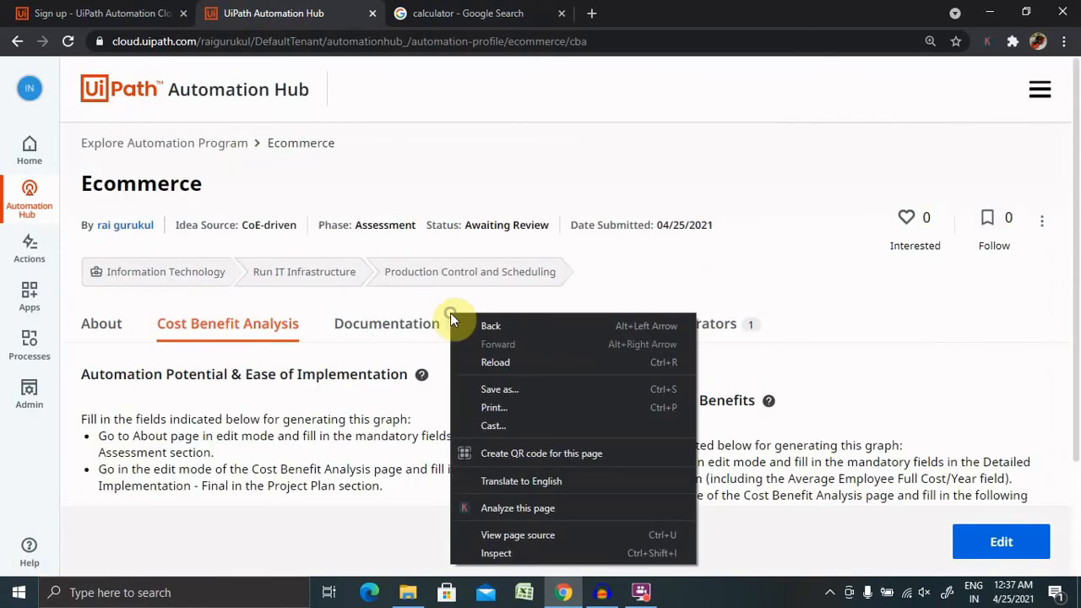
click(723, 306)
click(704, 337)
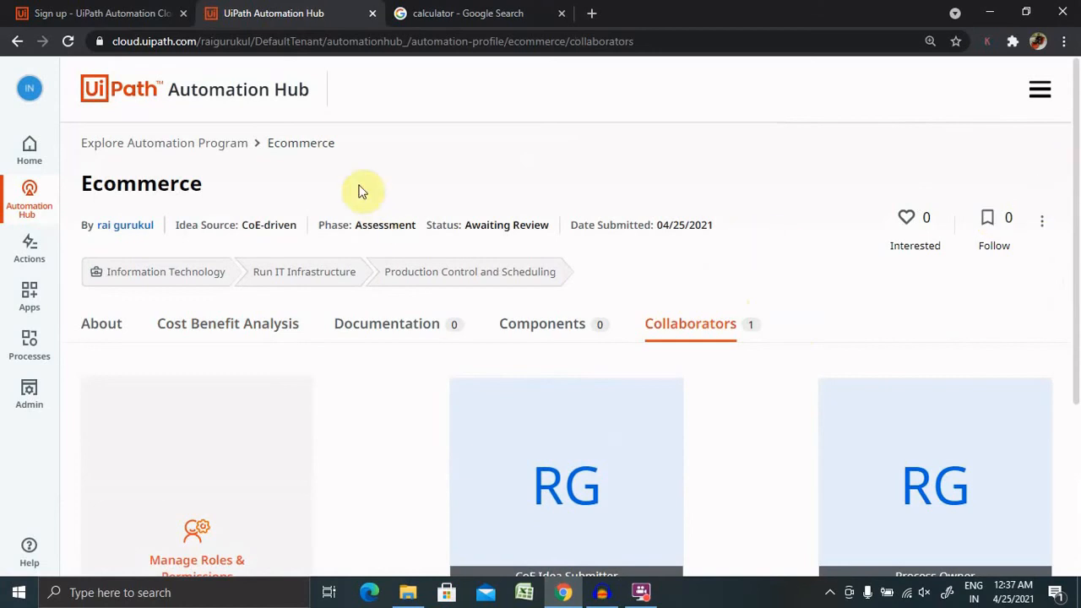
Browse the ideas in Explore Automation Program, open Ecommerce and review its overview and assessment KPIs.
click(162, 93)
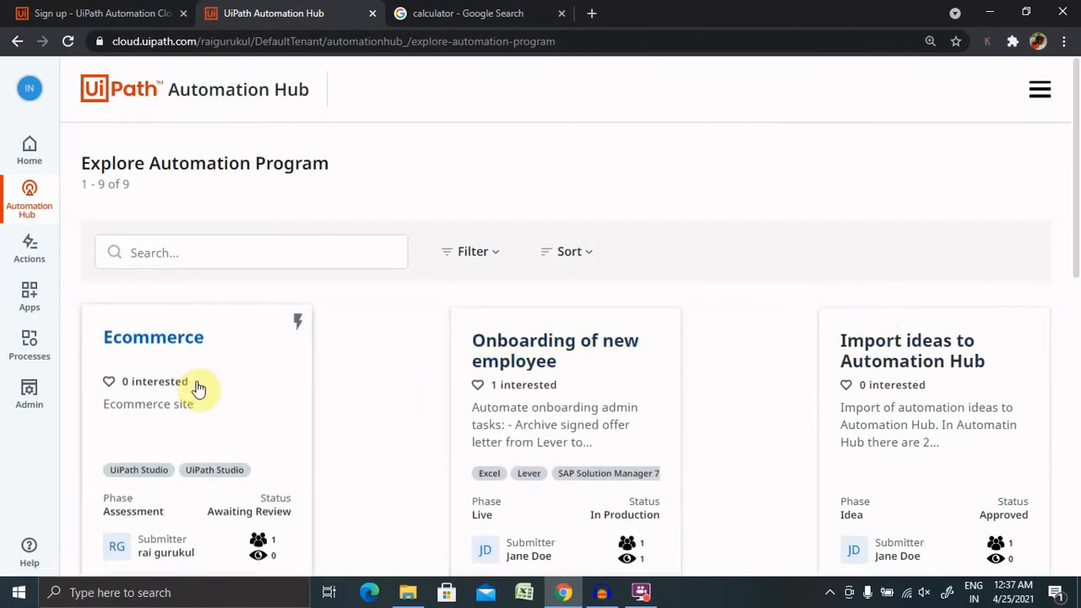
drag(1079, 214, 1074, 265)
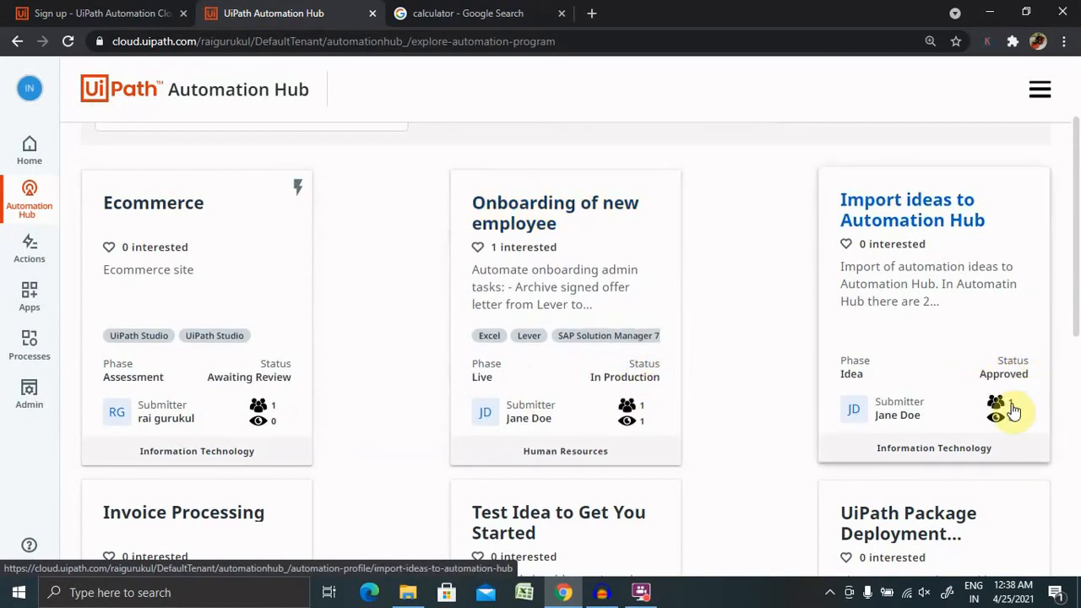
click(244, 212)
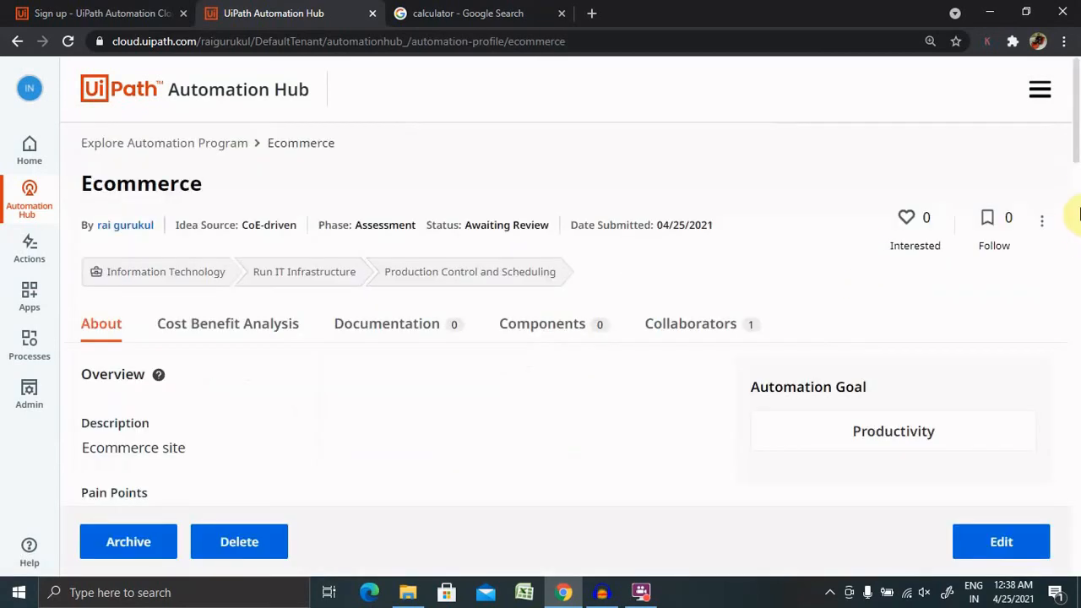
drag(1074, 125, 1078, 178)
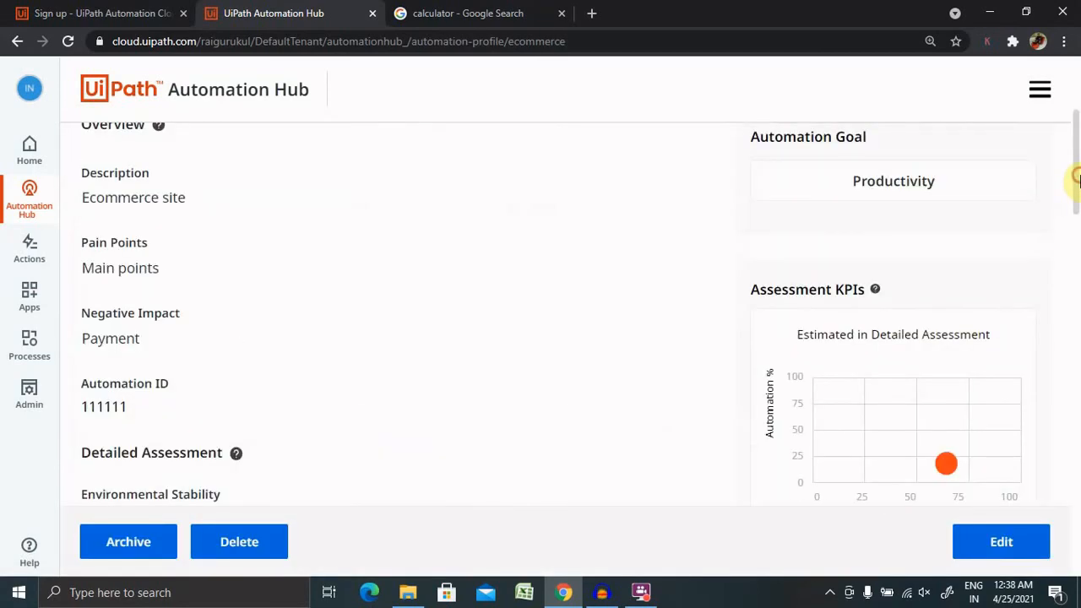
click(1039, 89)
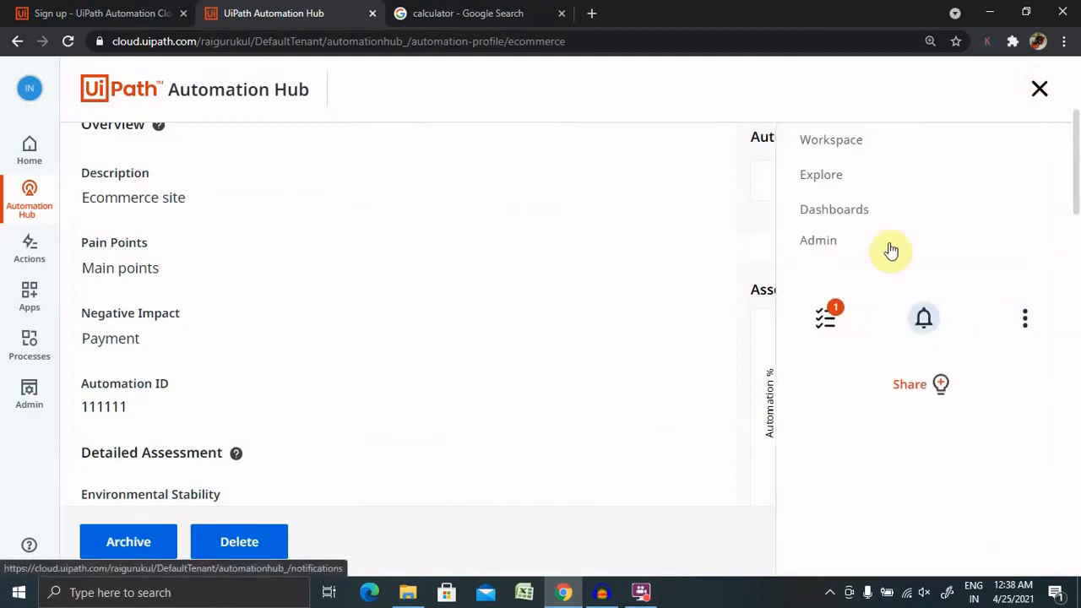
click(564, 262)
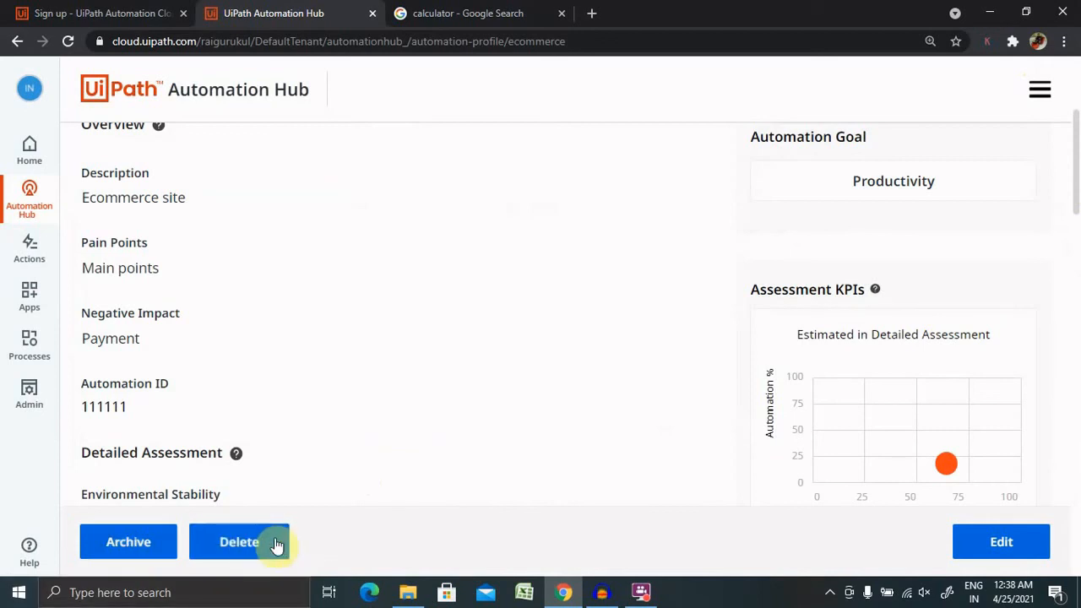
Delete the Ecommerce automation with the comment "Test", close the confirmation and return to Explore Automation Program.
click(239, 542)
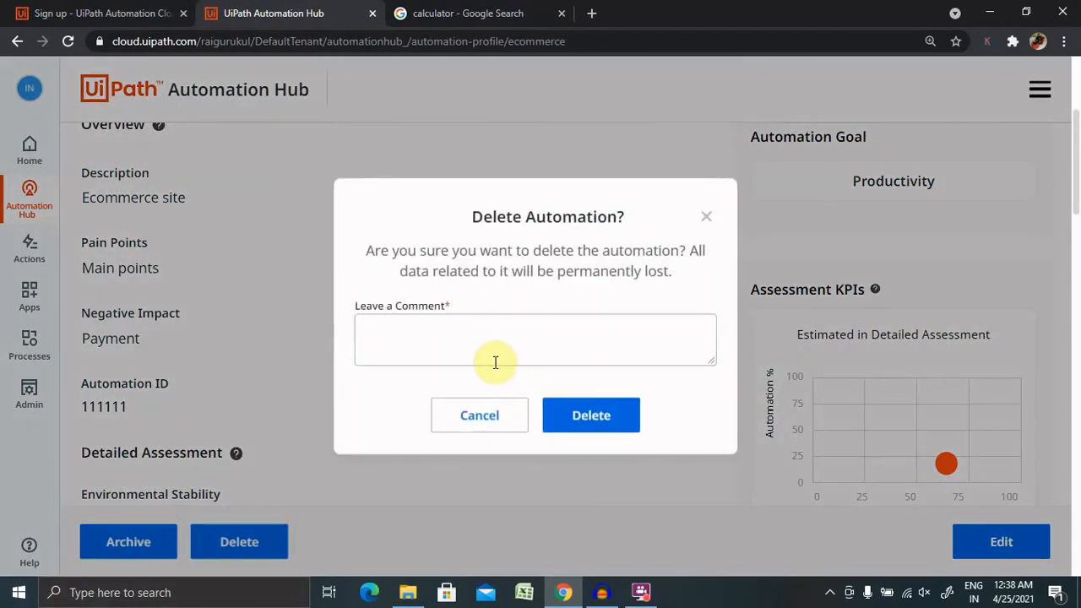
text(Mis)
key(BackSpace)
key(BackSpace)
text(DE)
key(BackSpace)
key(BackSpace)
text(Test)
click(618, 417)
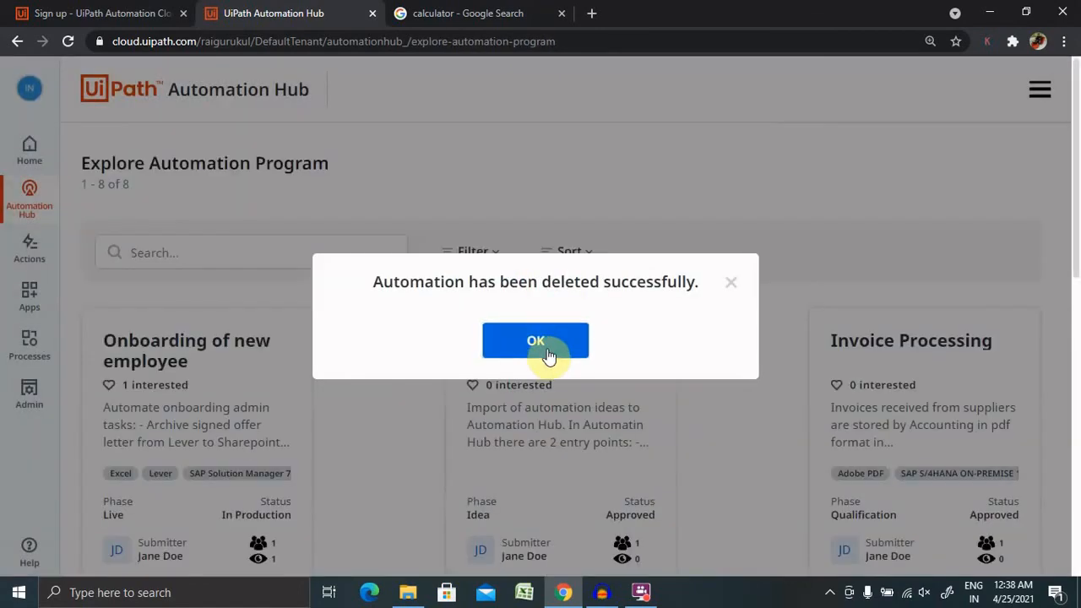
click(548, 356)
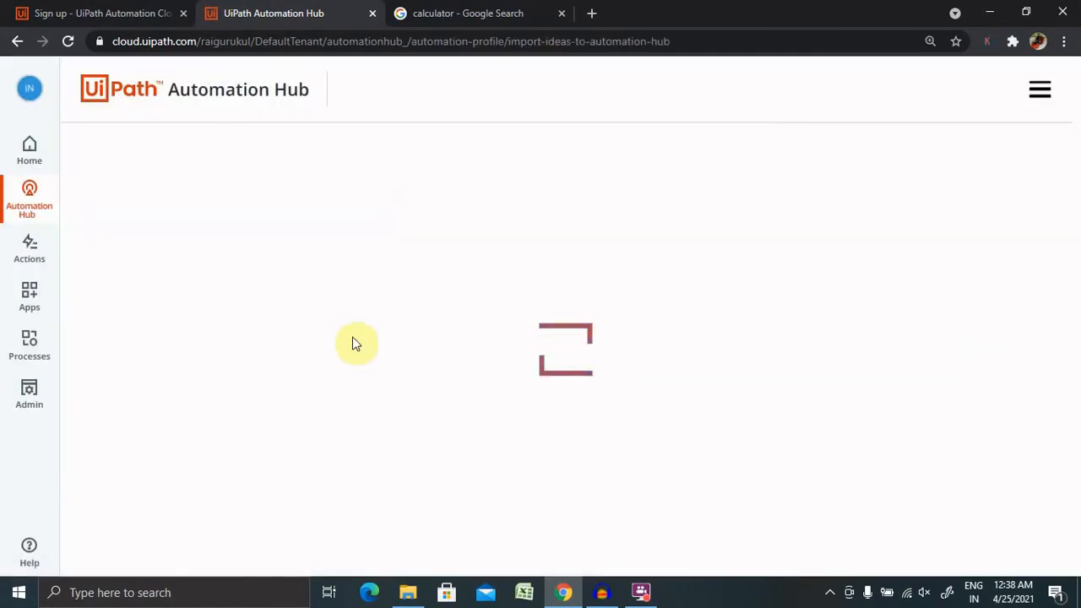
click(225, 89)
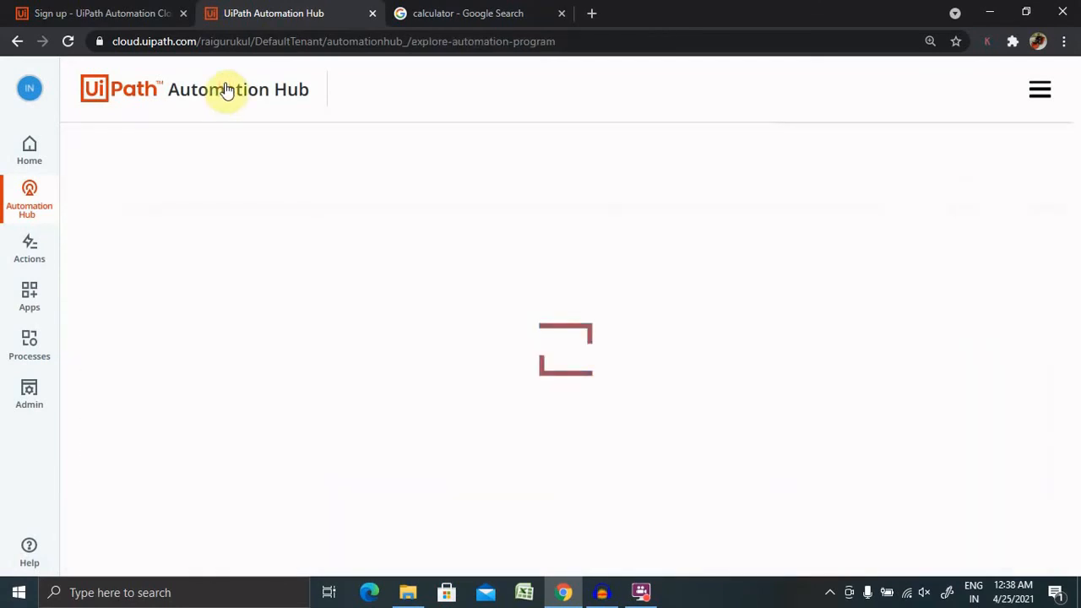